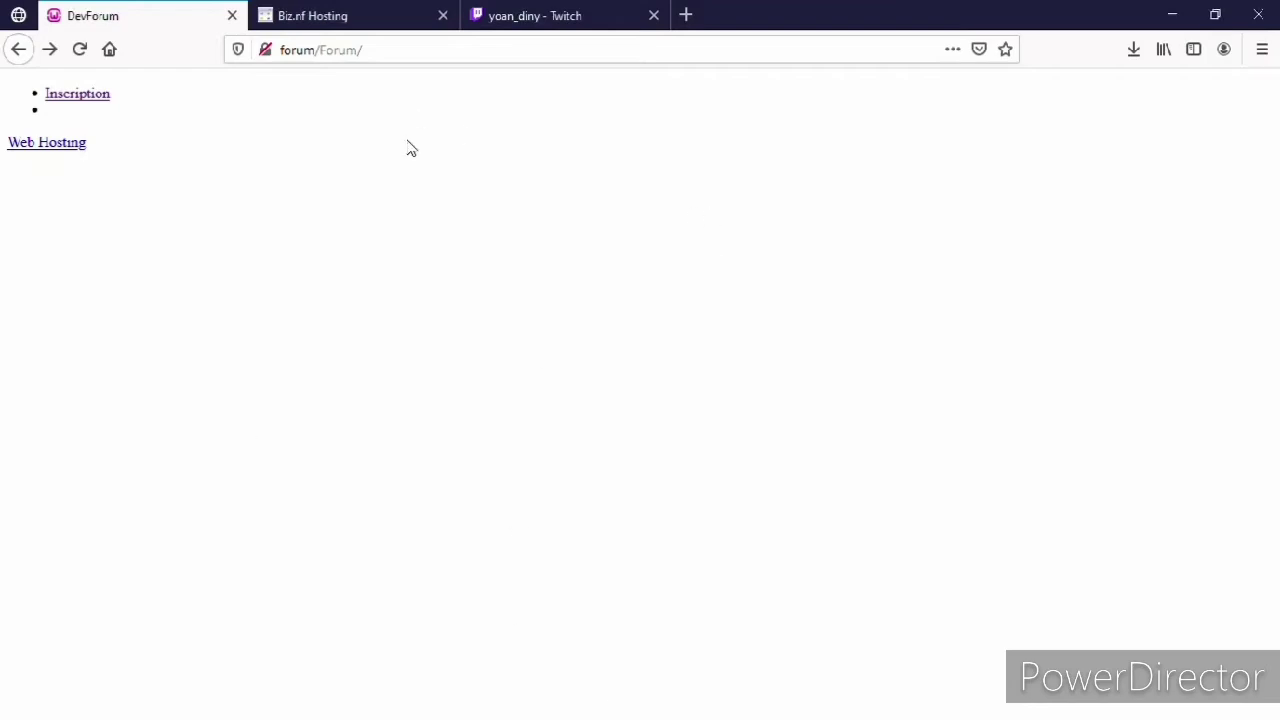
Switch to the Biz.nf hosting control panel and reload its dashboard.
click(353, 8)
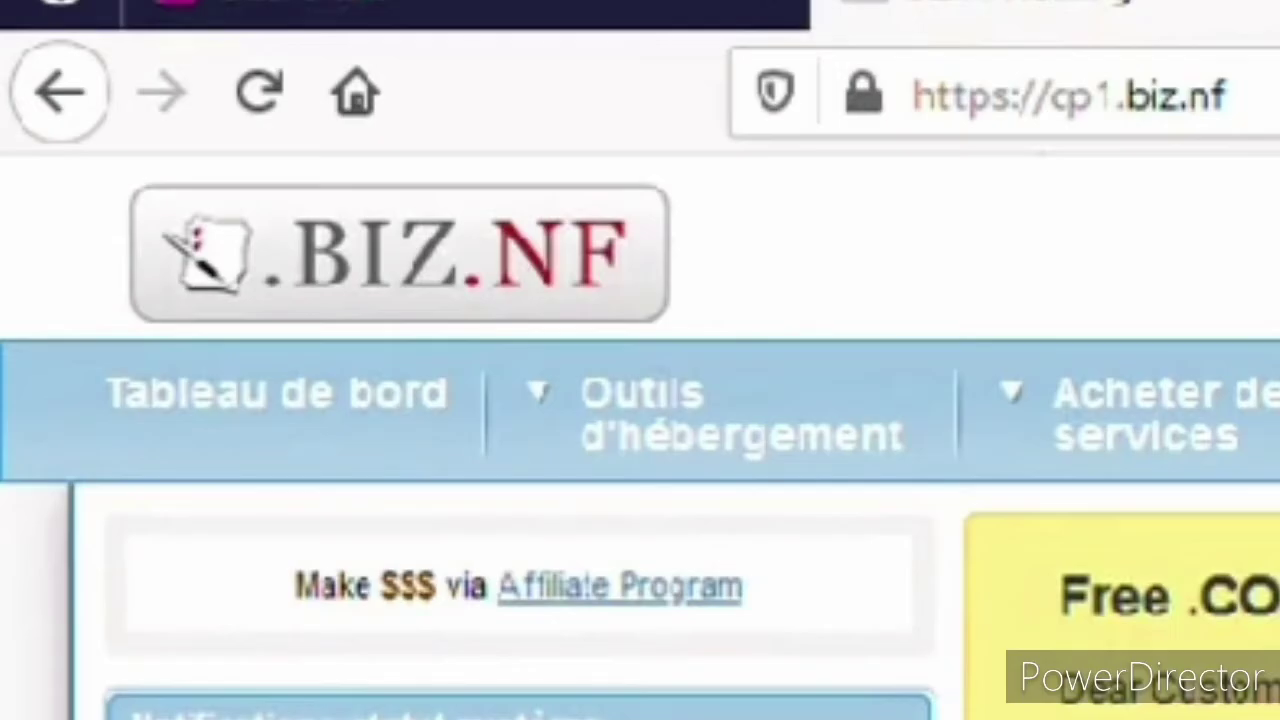
click(478, 269)
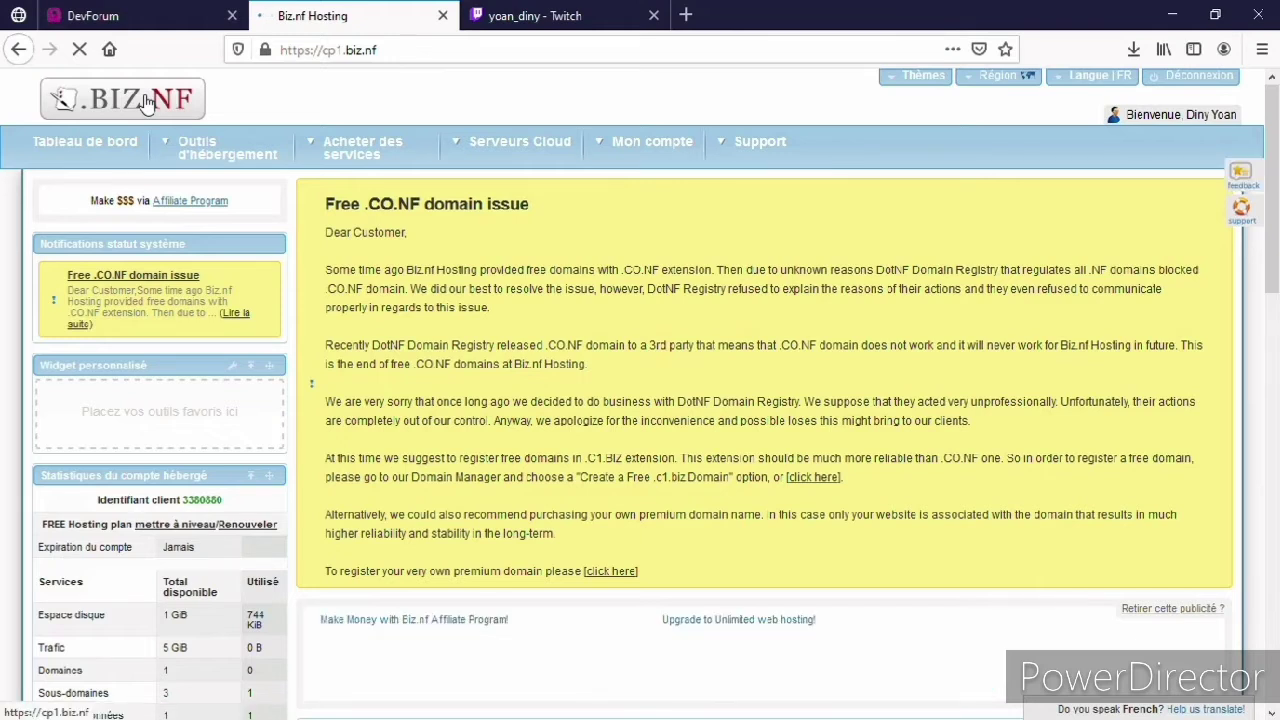
mouse_move(362, 148)
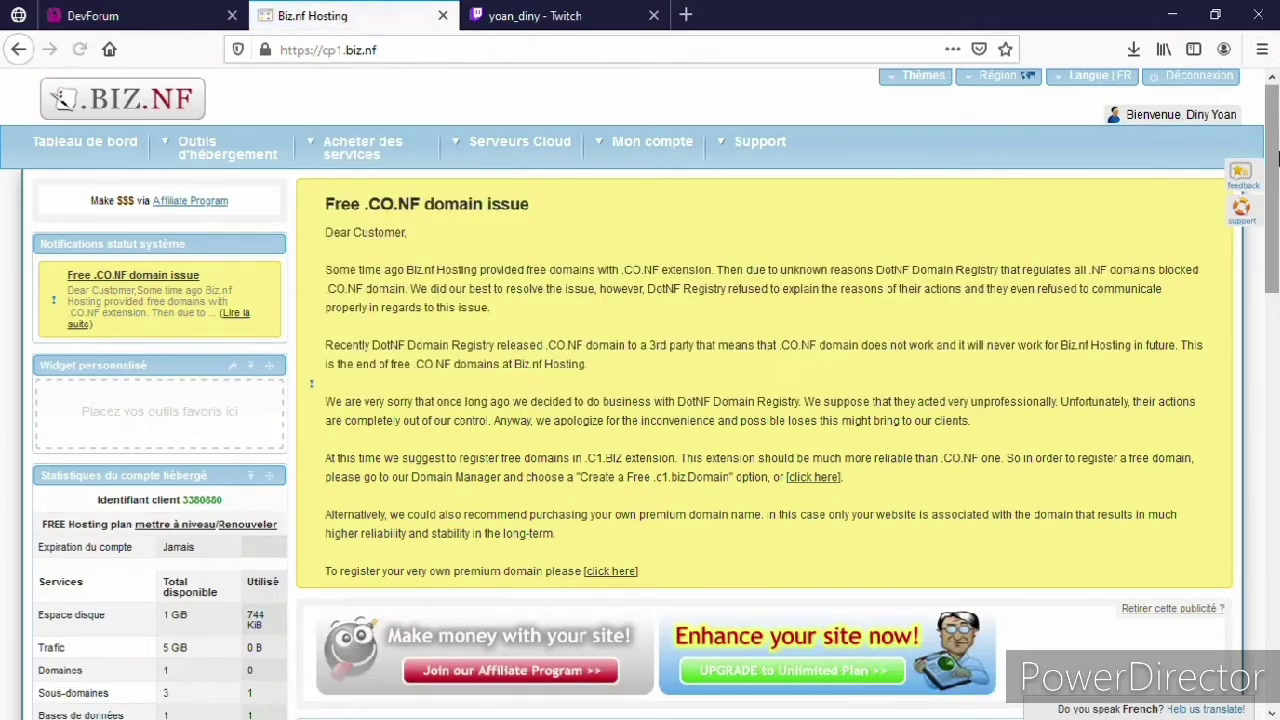
Log out of the hosting control panel and log back in with the account credentials.
click(1188, 86)
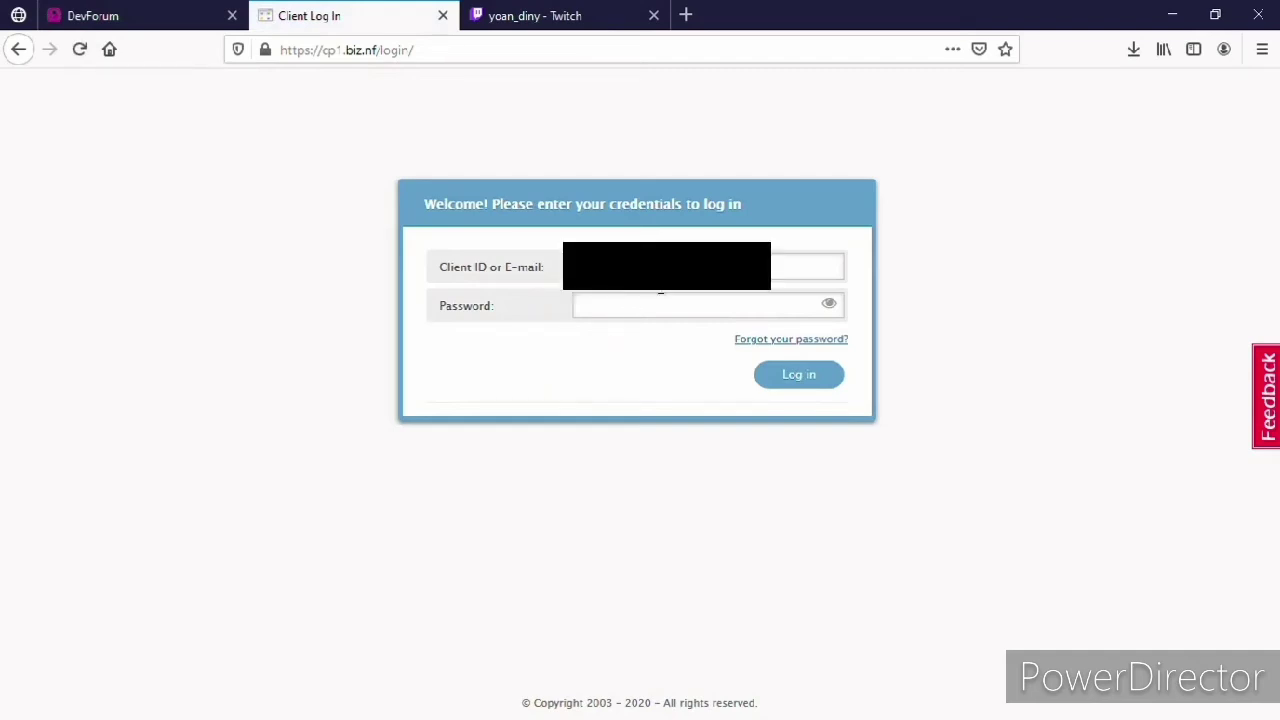
click(663, 343)
click(810, 384)
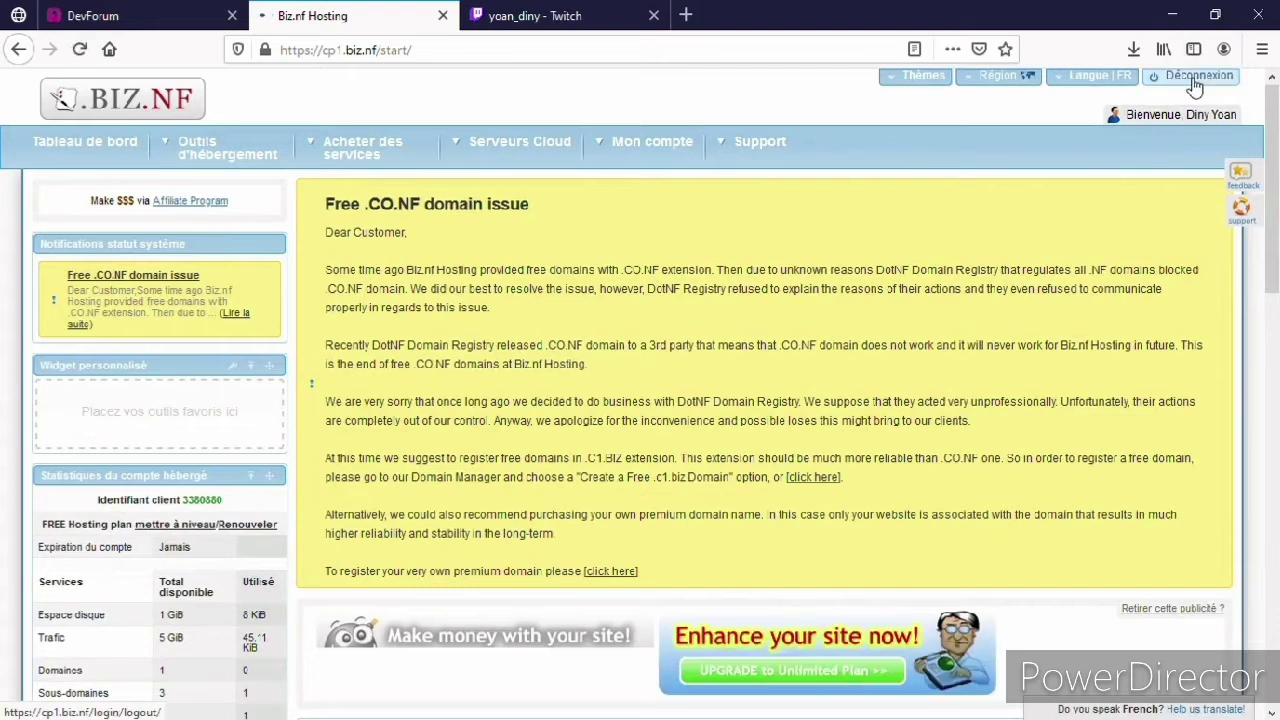
Log out of the control panel and open the biz.nf home page.
click(1195, 84)
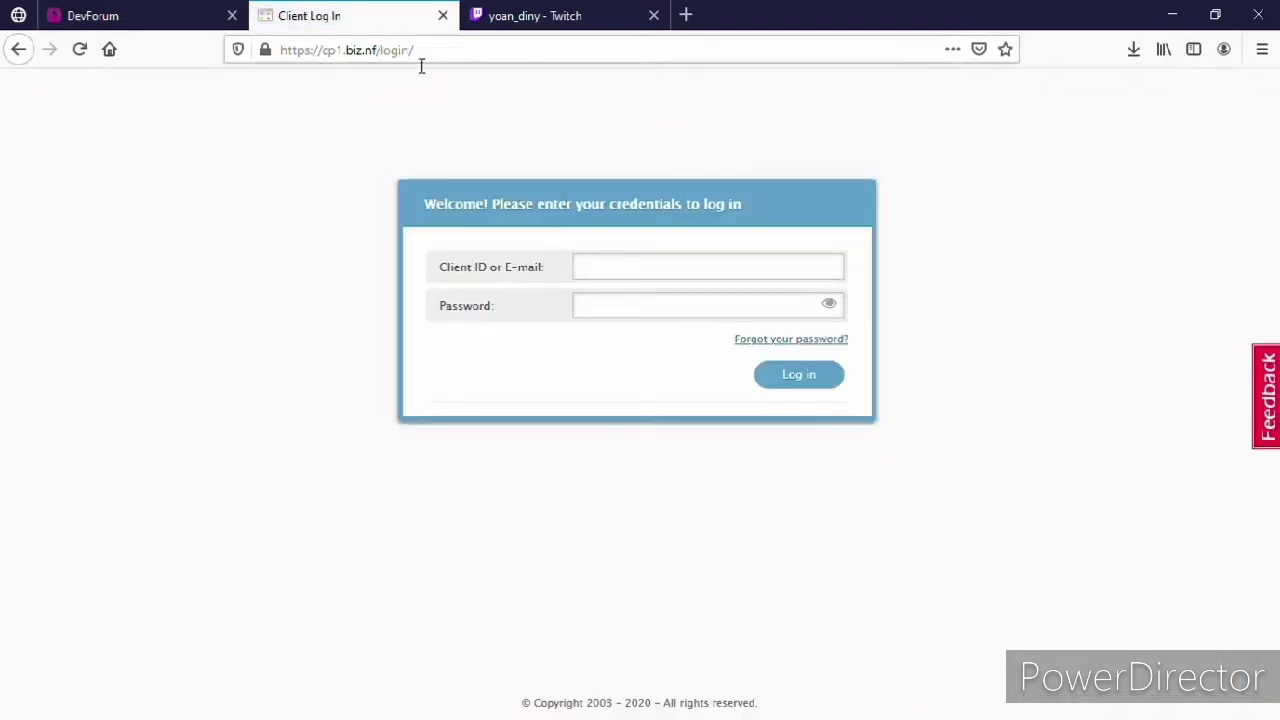
click(421, 62)
text(biz.nf/)
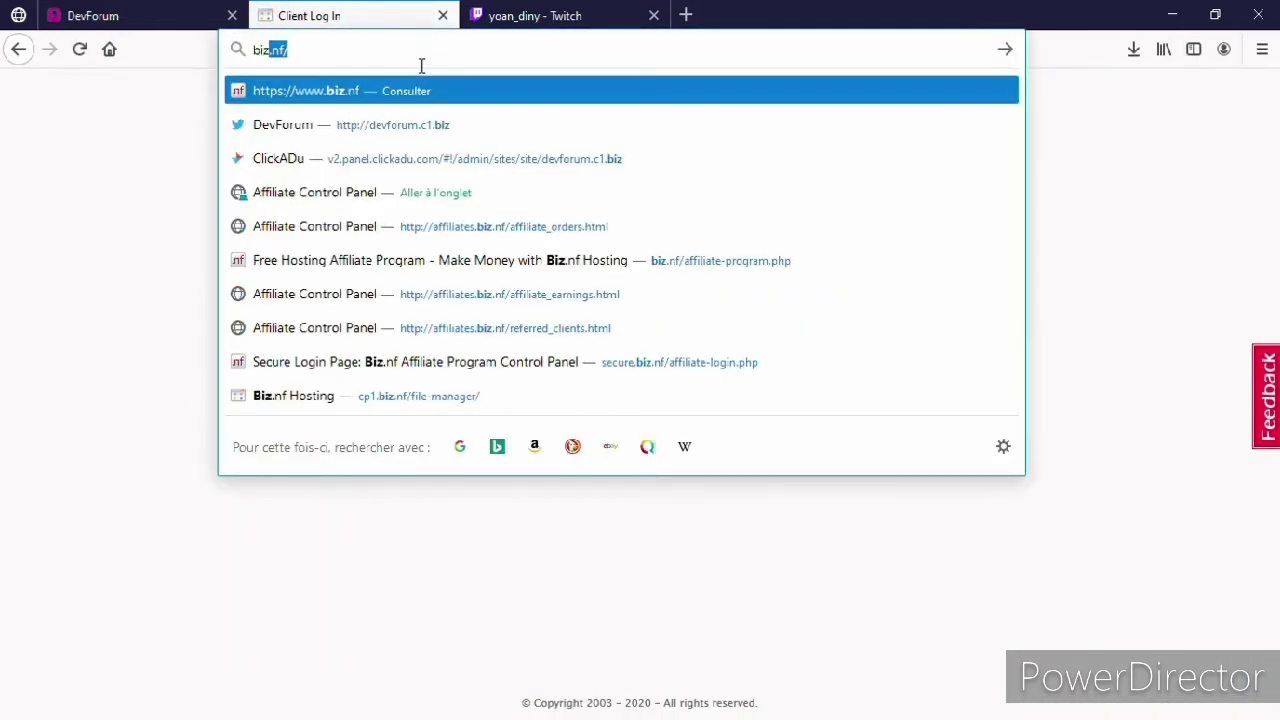
key(Return)
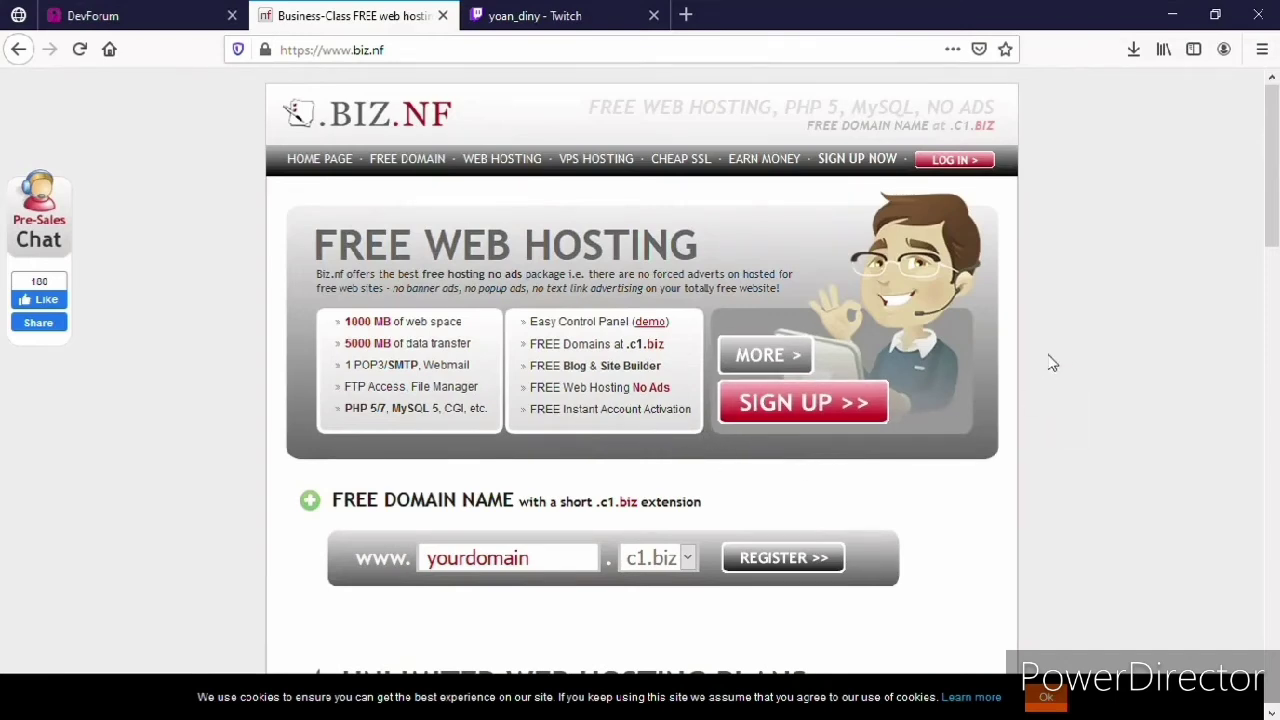
View the hosting sign-up page, and log in to the web hosting control panel with the filled-in client ID and password.
click(797, 426)
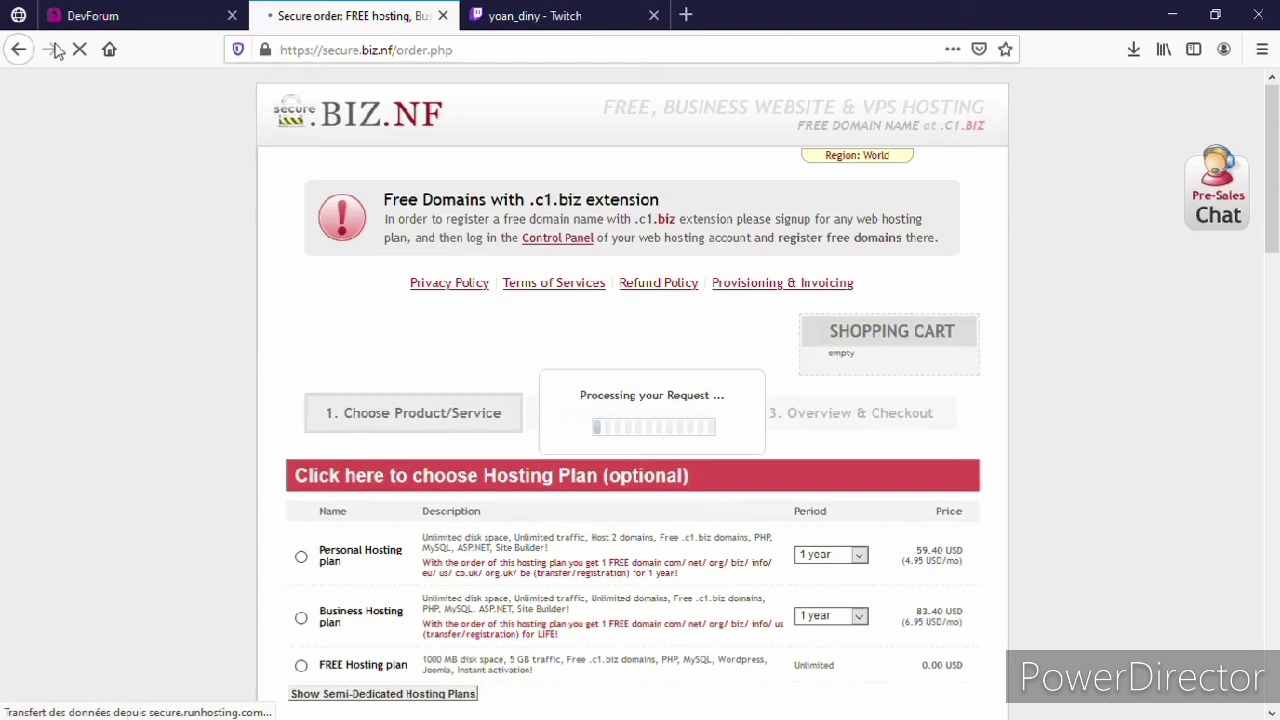
click(378, 127)
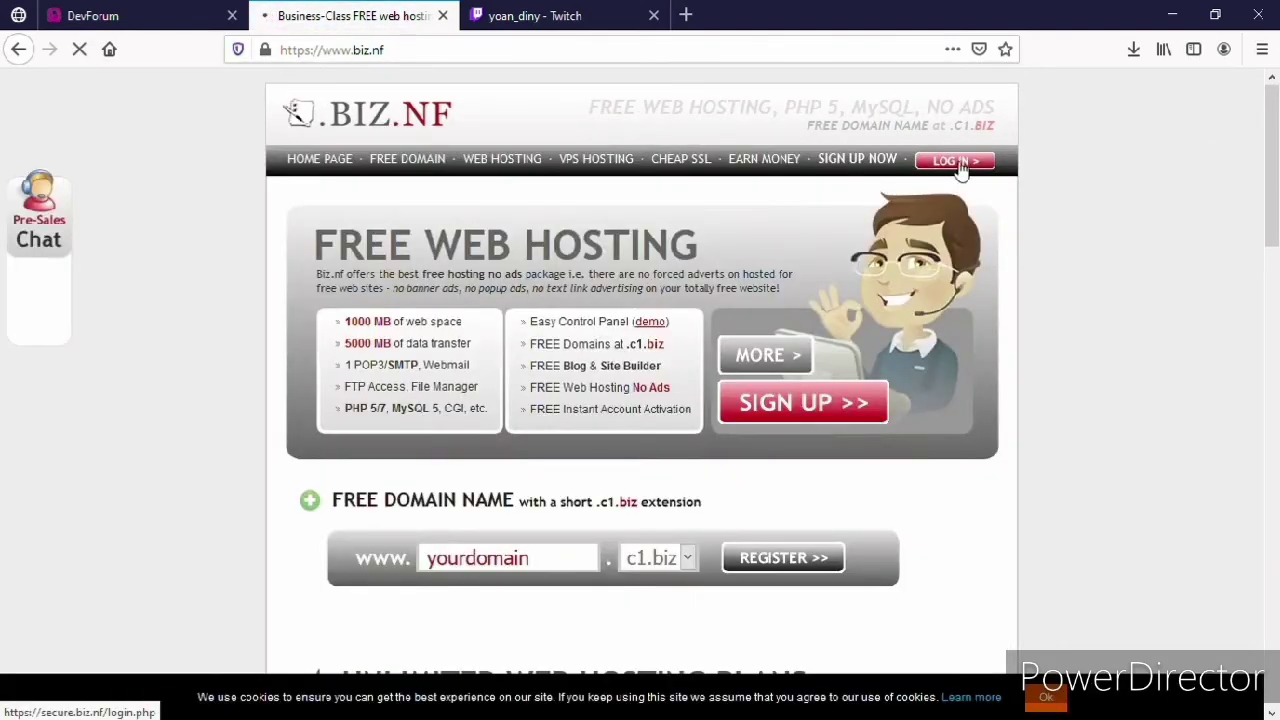
click(958, 165)
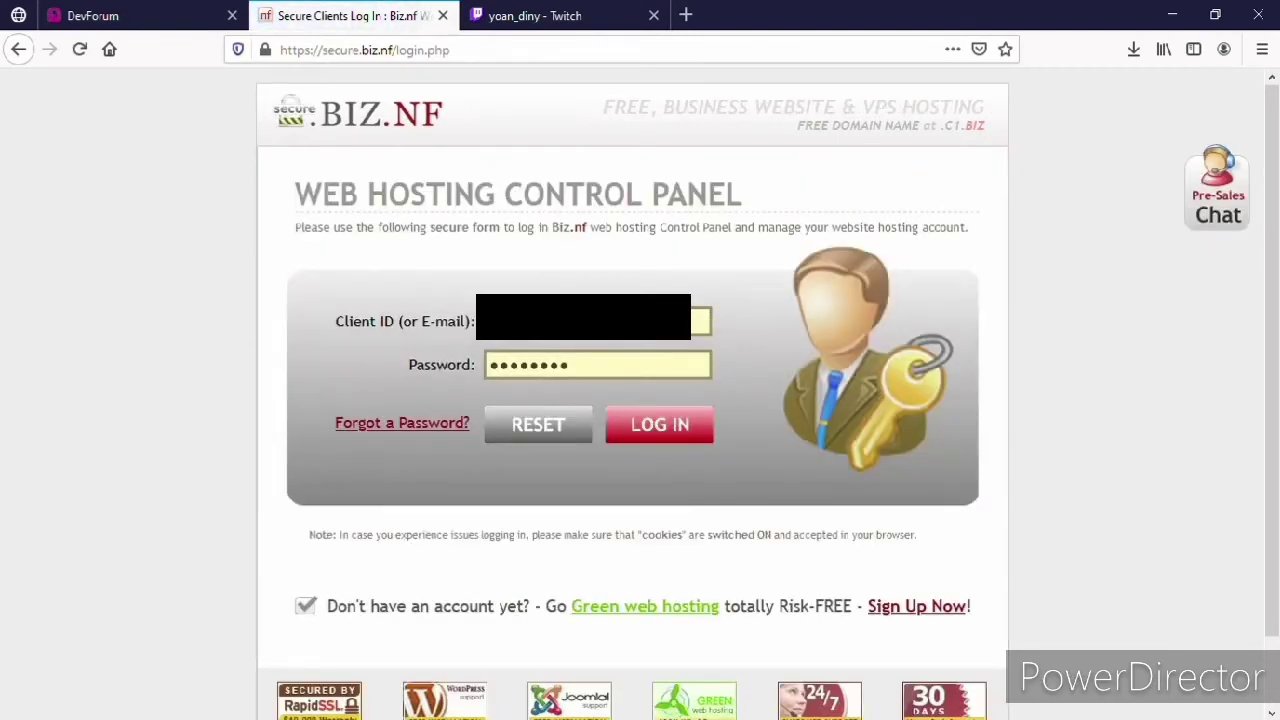
click(656, 428)
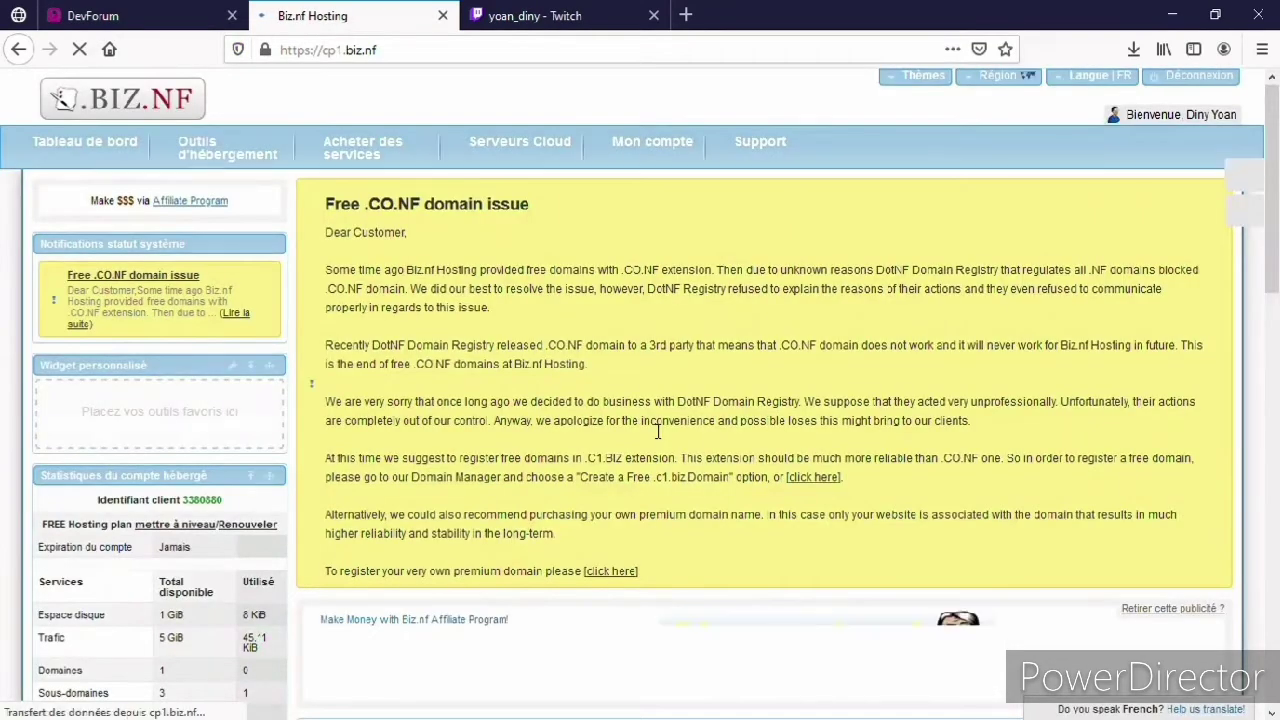
Open the domain manager and choose the free .c1.biz domain creation option.
drag(1271, 160, 1276, 461)
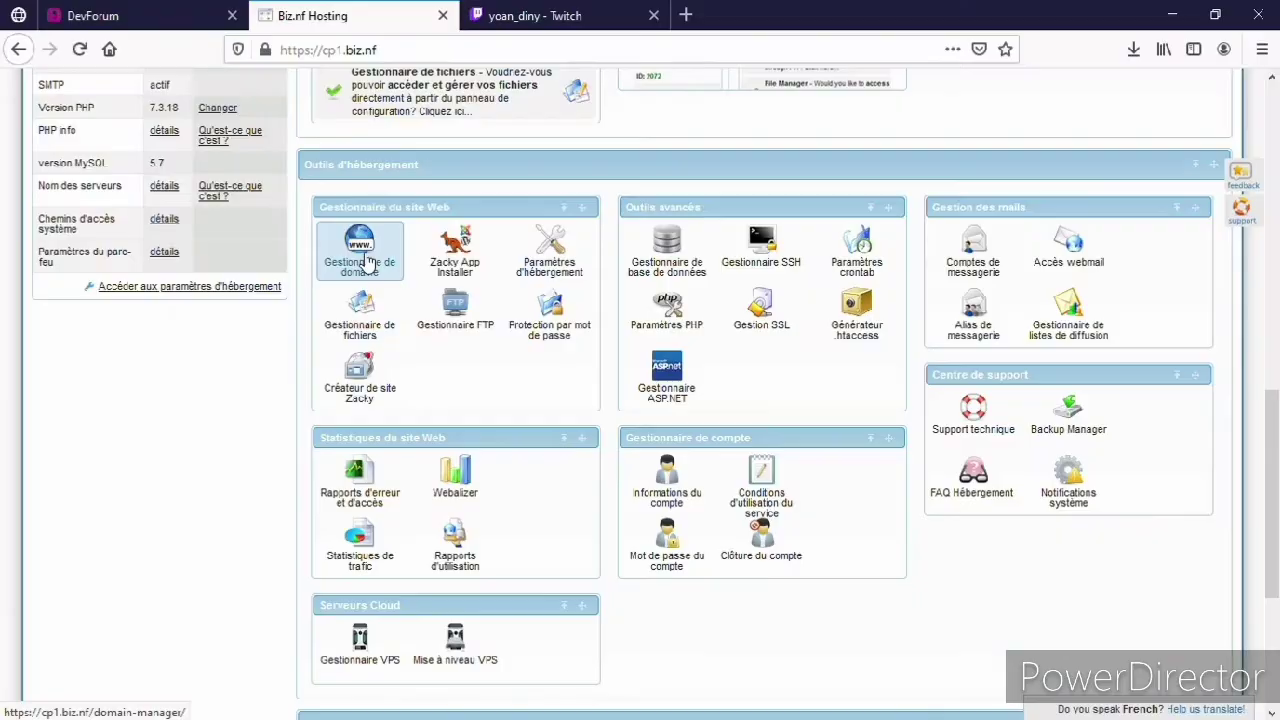
click(497, 272)
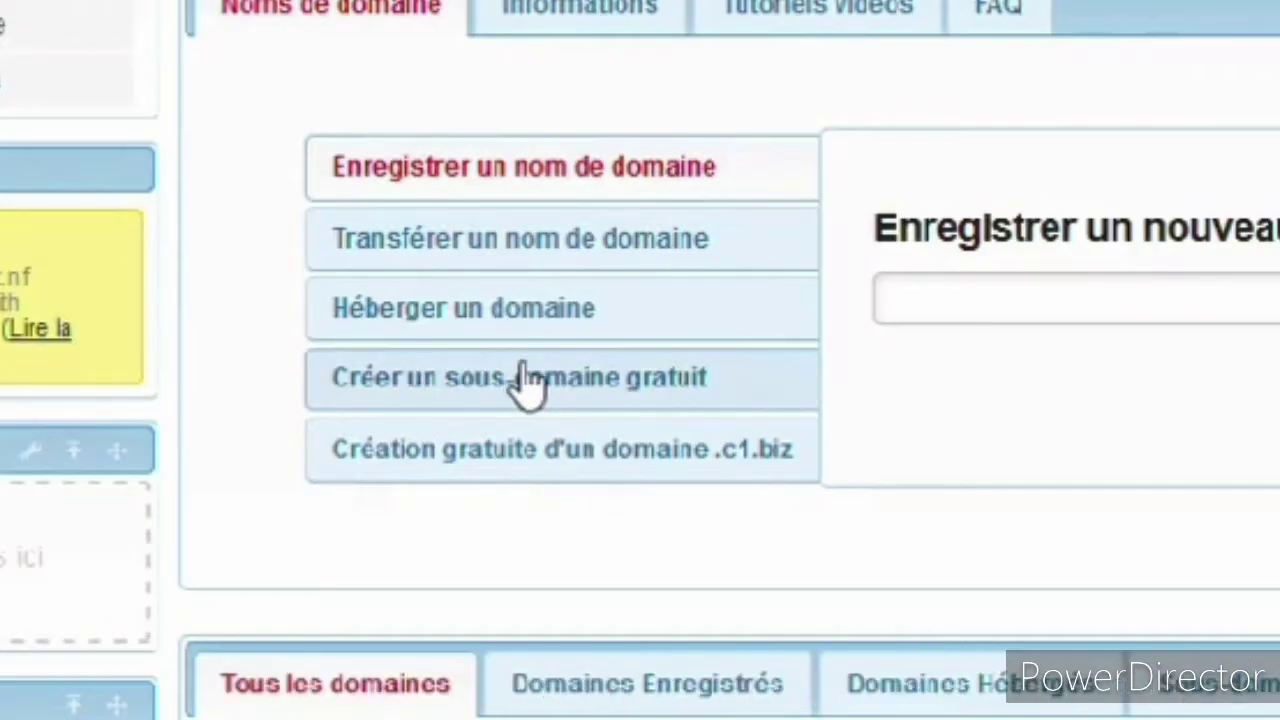
click(551, 465)
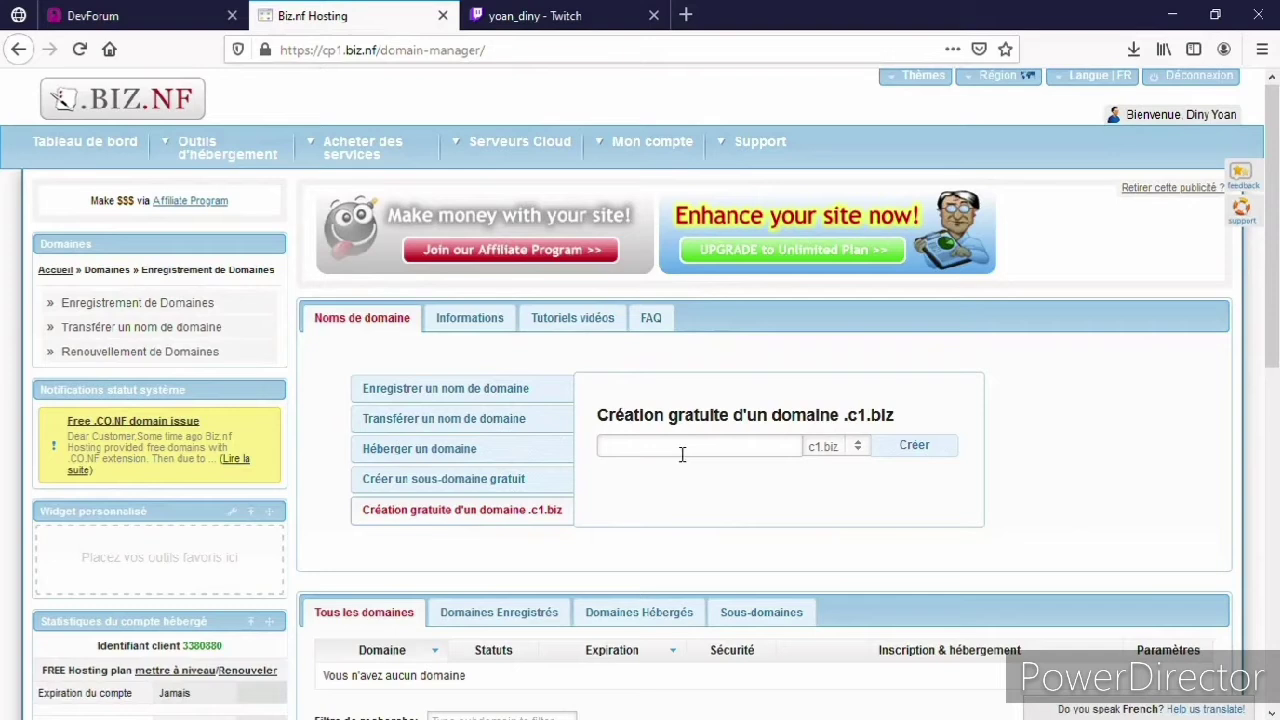
Delete the existing subdomain devforum.c1.biz from the account's subdomain list.
scroll(1276, 325, down, 2)
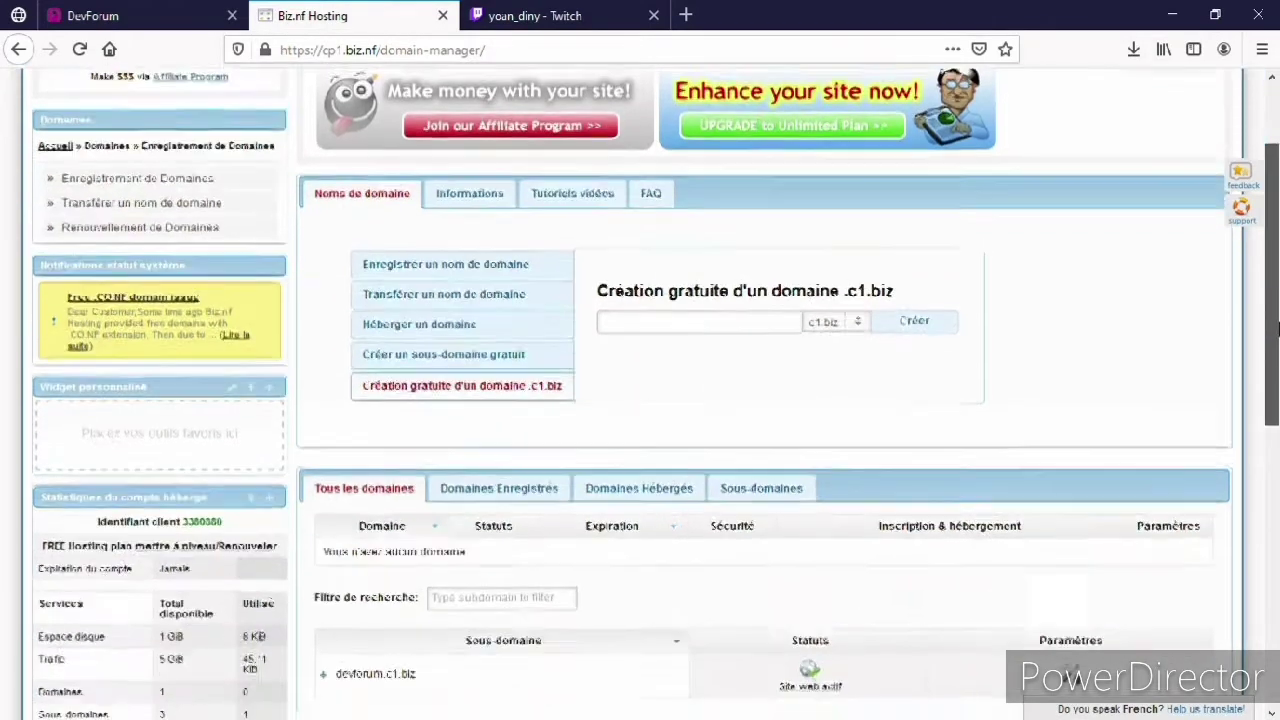
scroll(1276, 325, down, 3)
click(790, 540)
click(1074, 520)
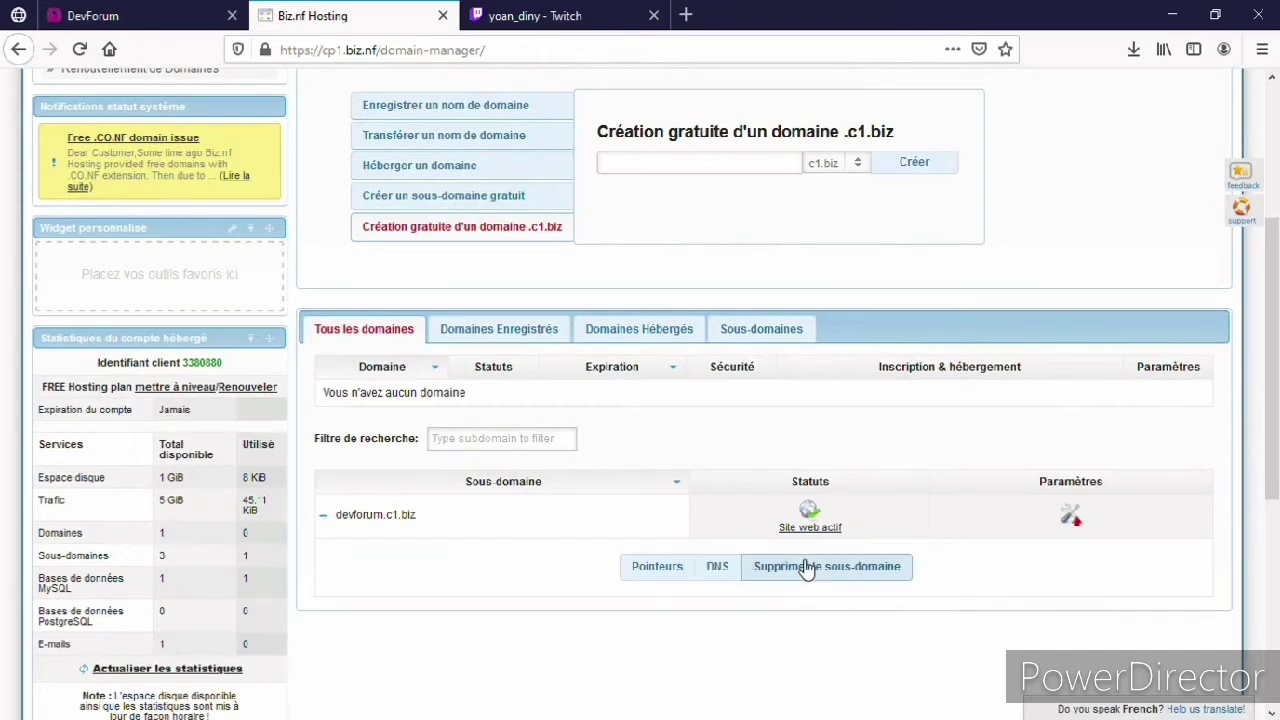
click(806, 567)
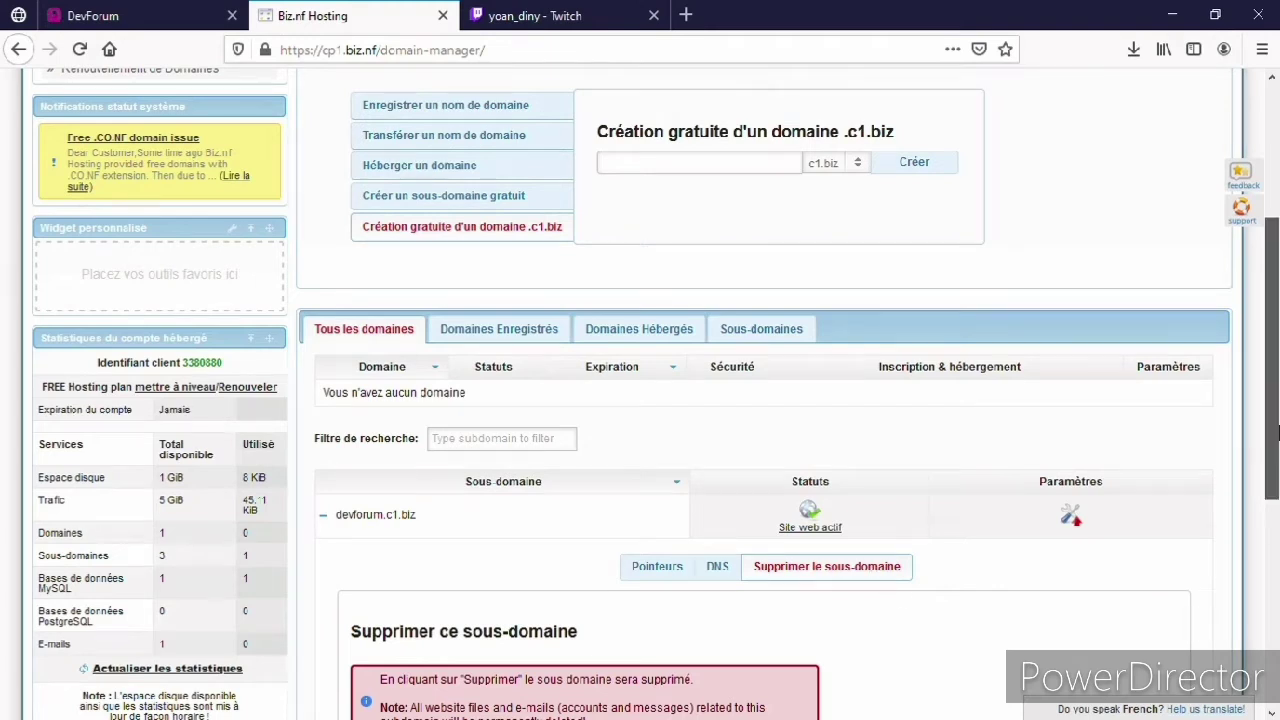
drag(1276, 430, 1276, 527)
click(766, 567)
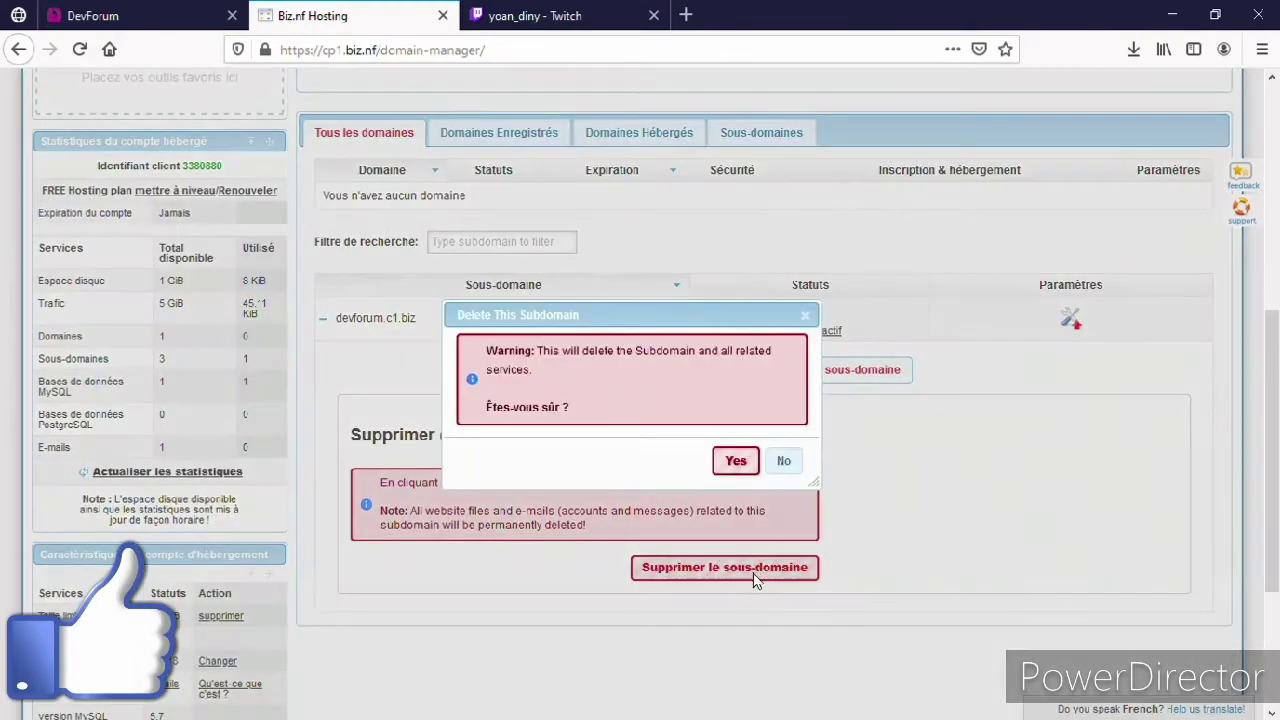
click(733, 459)
Create the free domain devforum with the c1.biz extension.
drag(1276, 510, 1276, 402)
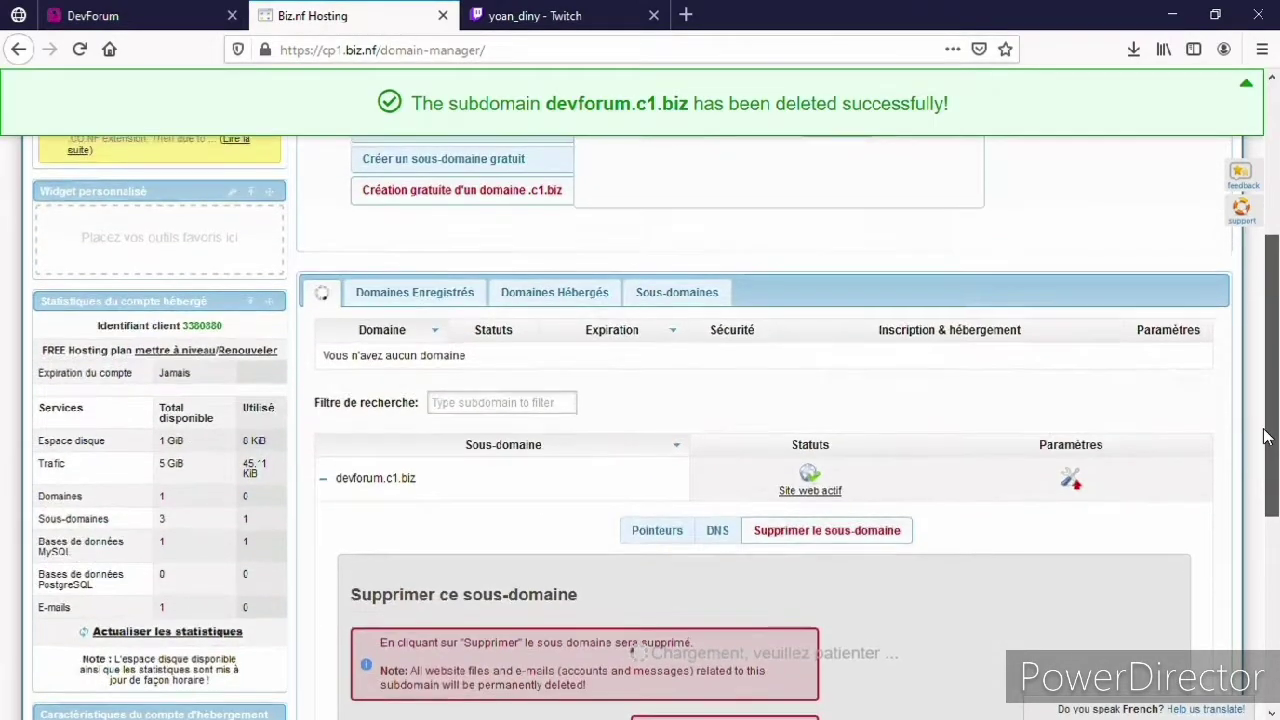
drag(1276, 402, 1266, 125)
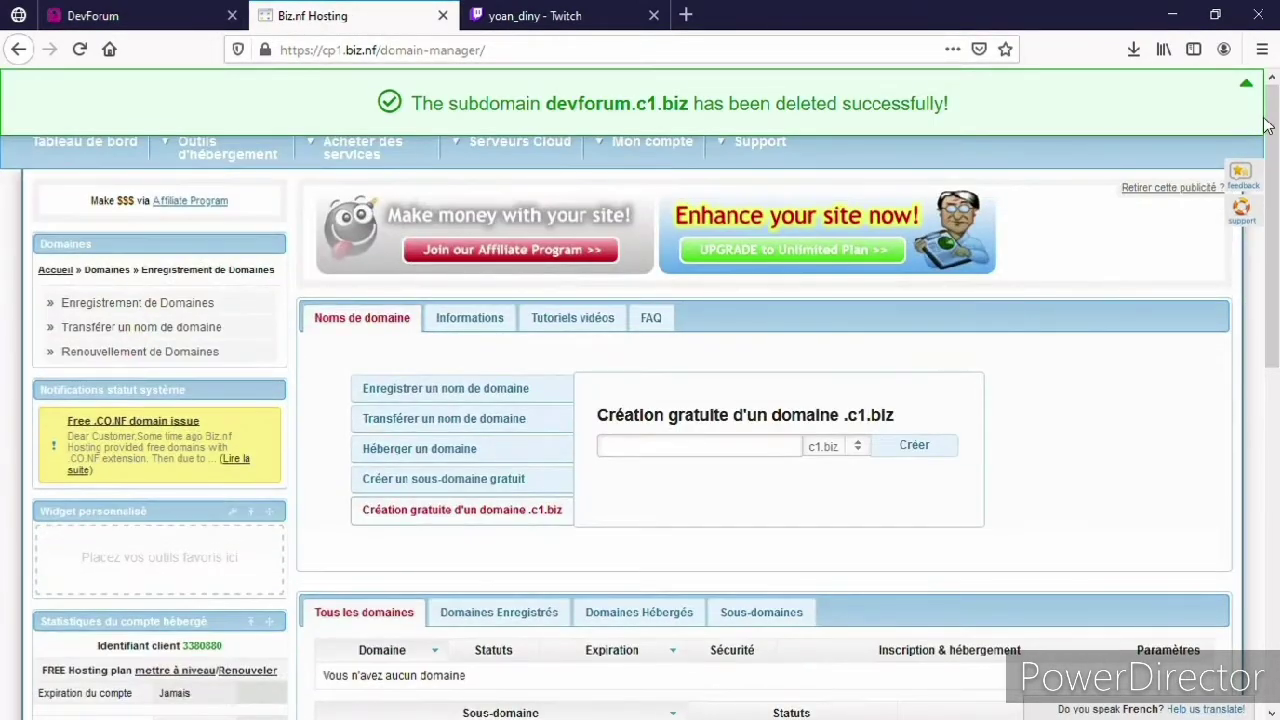
click(1247, 84)
click(683, 455)
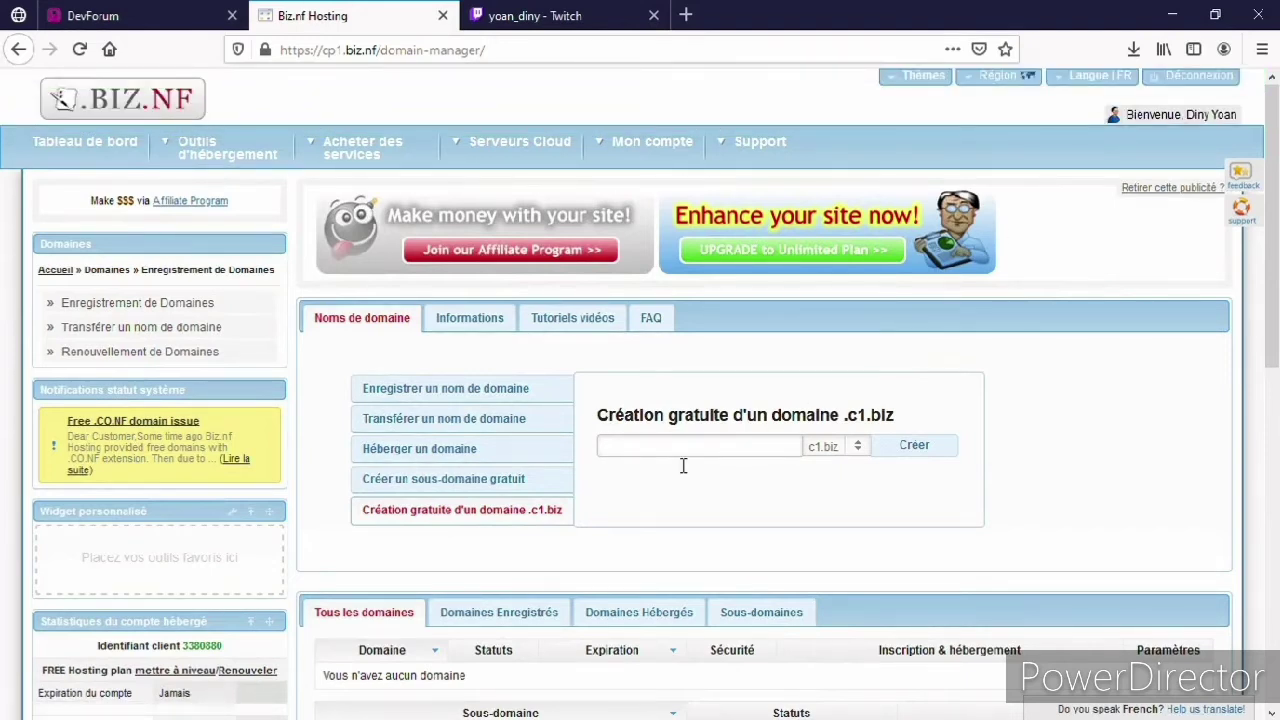
text(devforum)
click(923, 448)
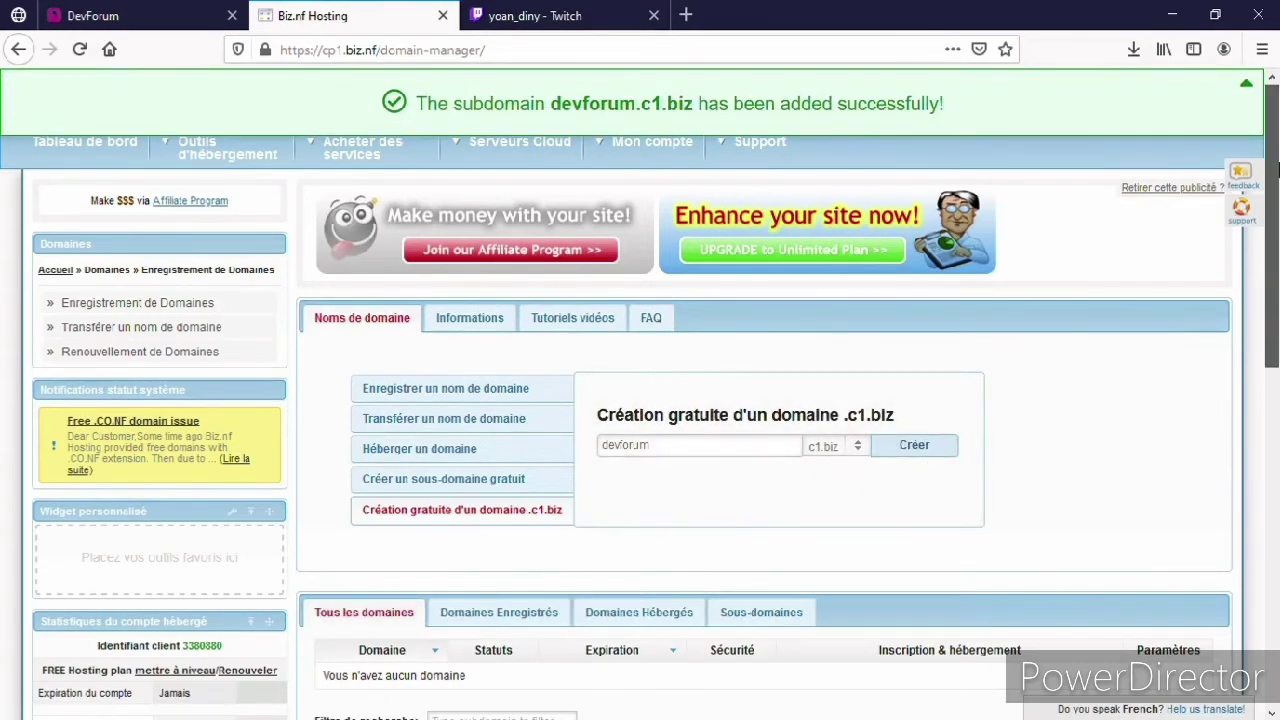
Open the active website of devforum.c1.biz from the subdomain list to check it.
drag(1278, 170, 1278, 320)
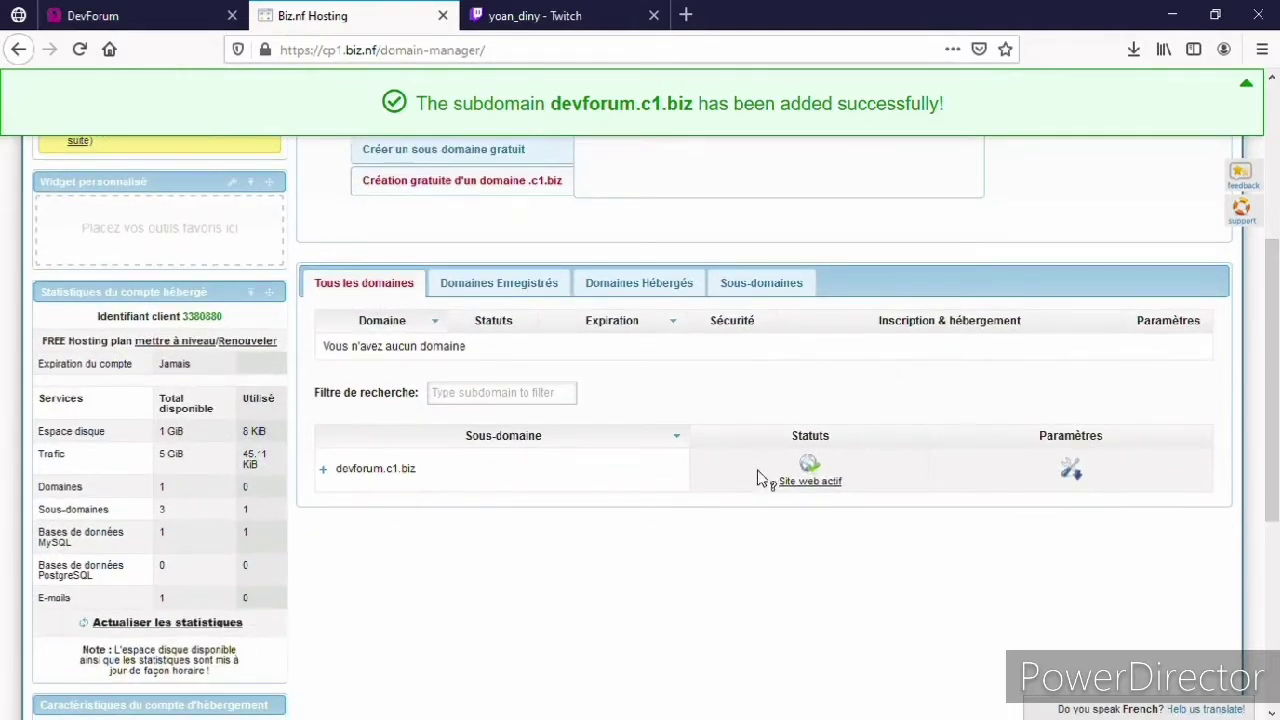
click(808, 484)
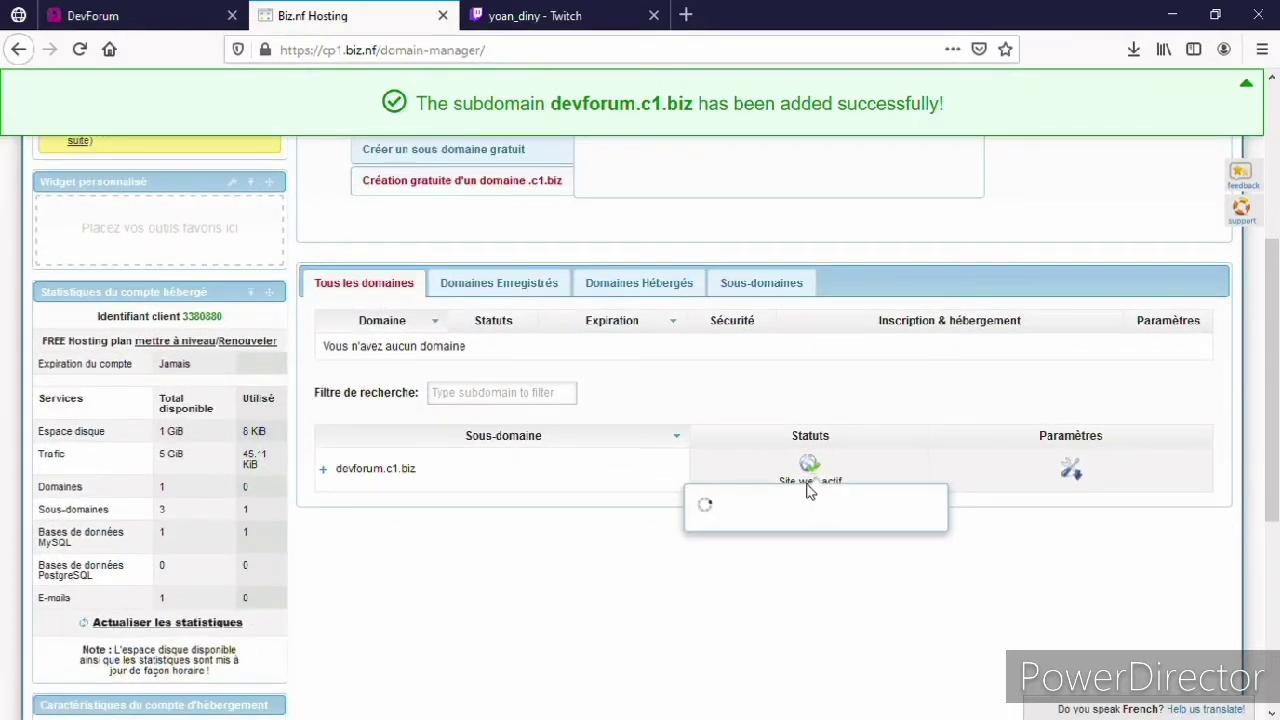
click(803, 483)
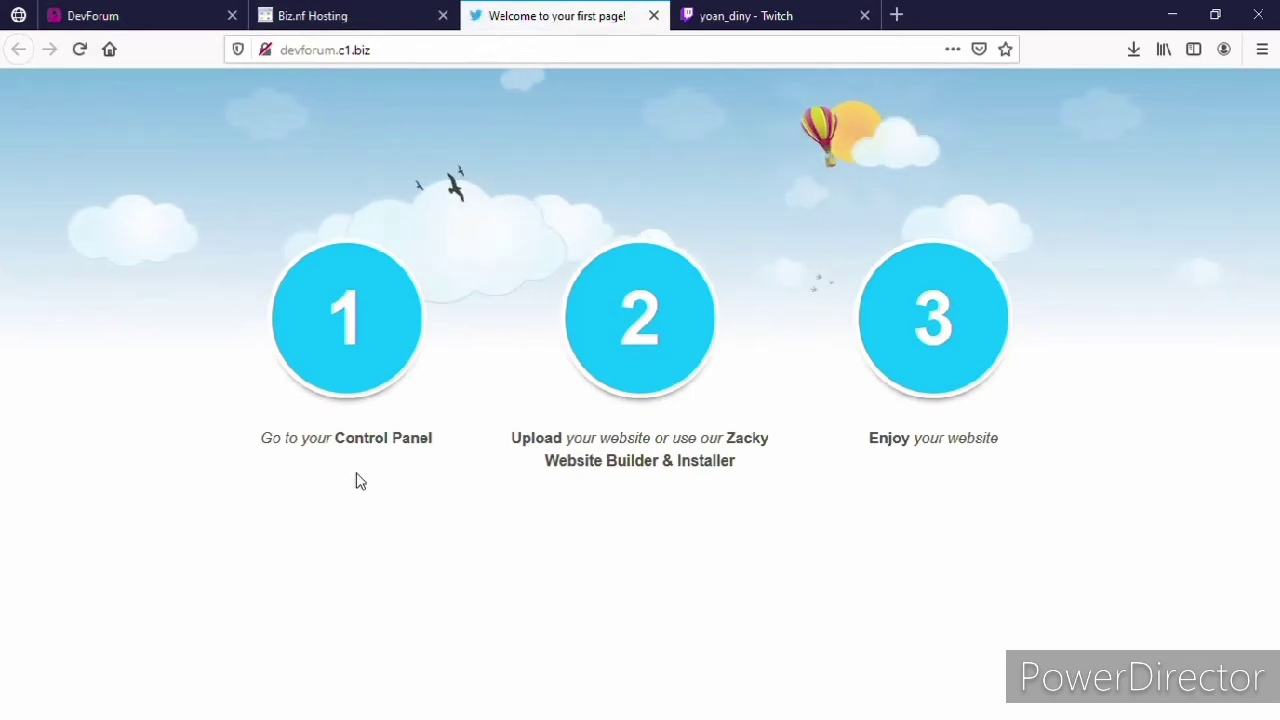
Return to the control panel and open the devforum.c1.biz folder in the file manager.
click(284, 13)
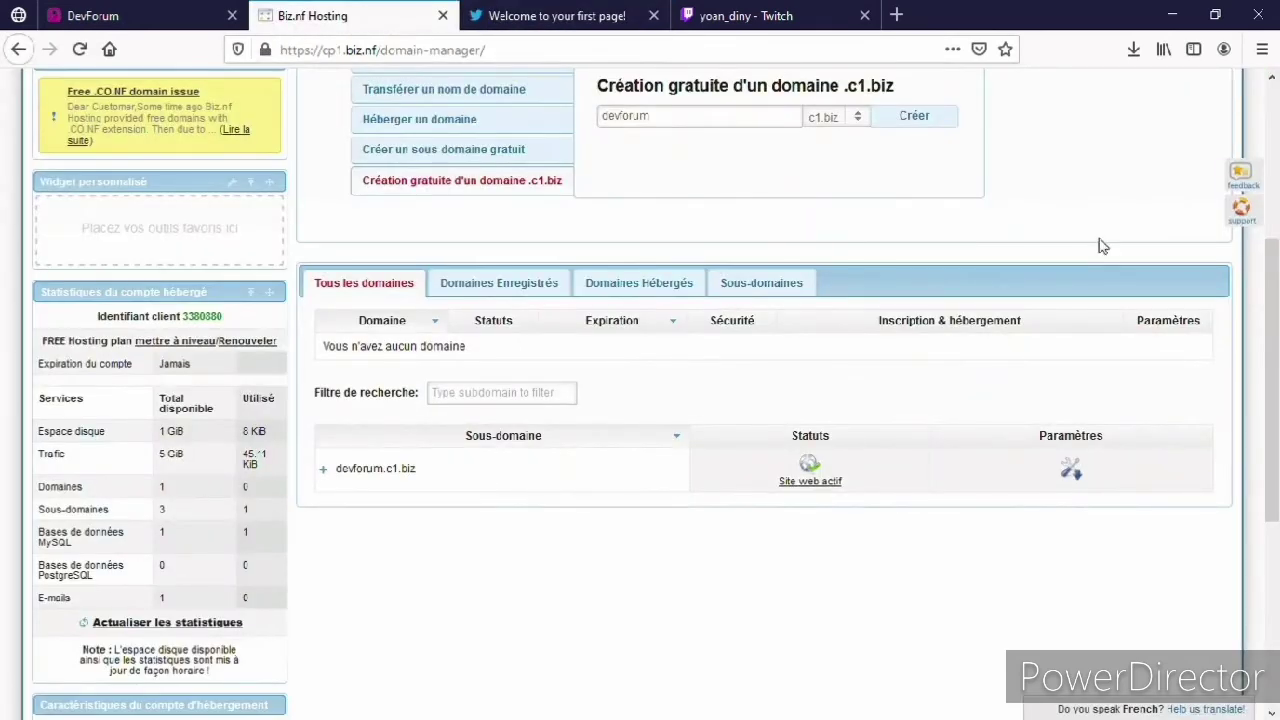
scroll(1277, 124, up, 2)
scroll(1277, 124, down, 4)
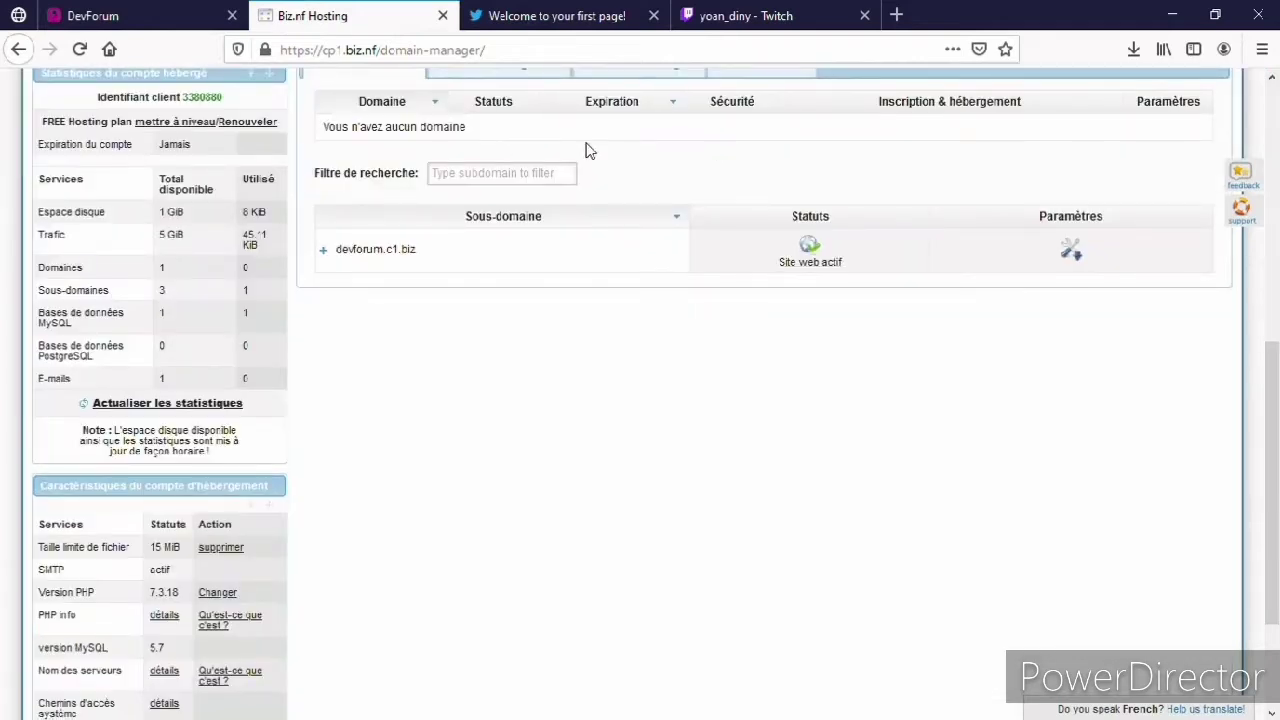
scroll(1277, 317, up, 5)
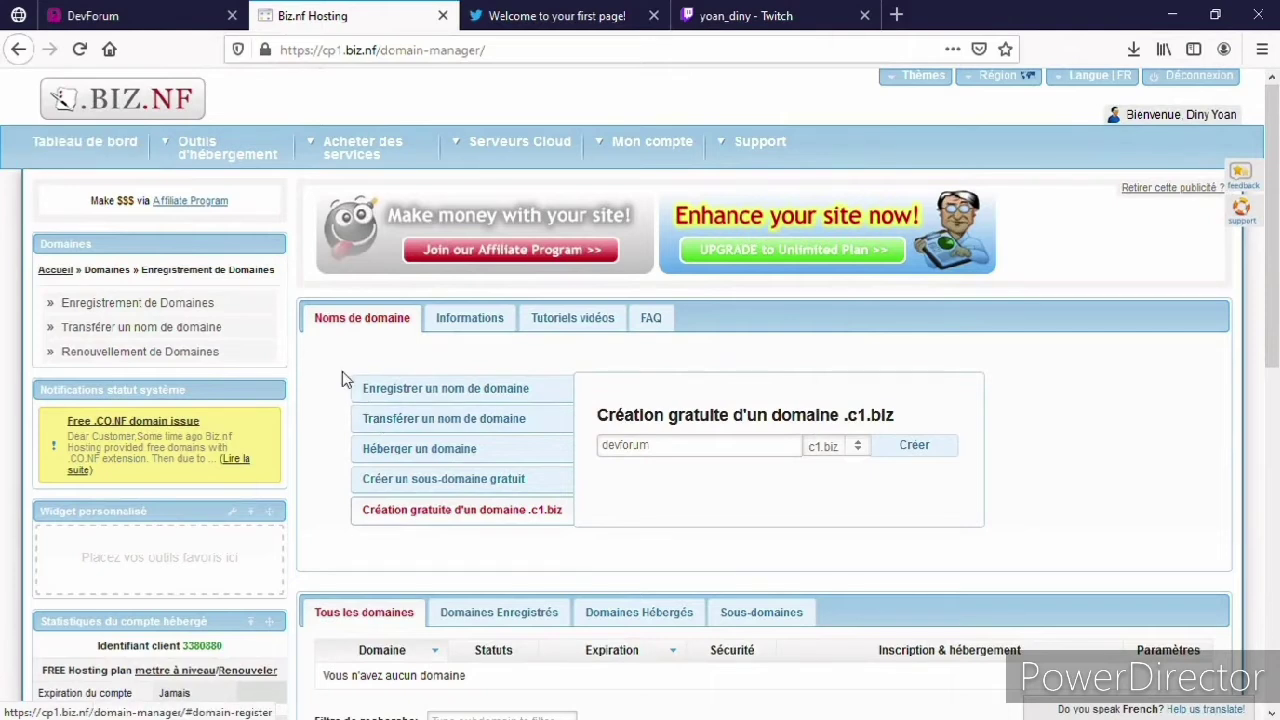
mouse_move(255, 162)
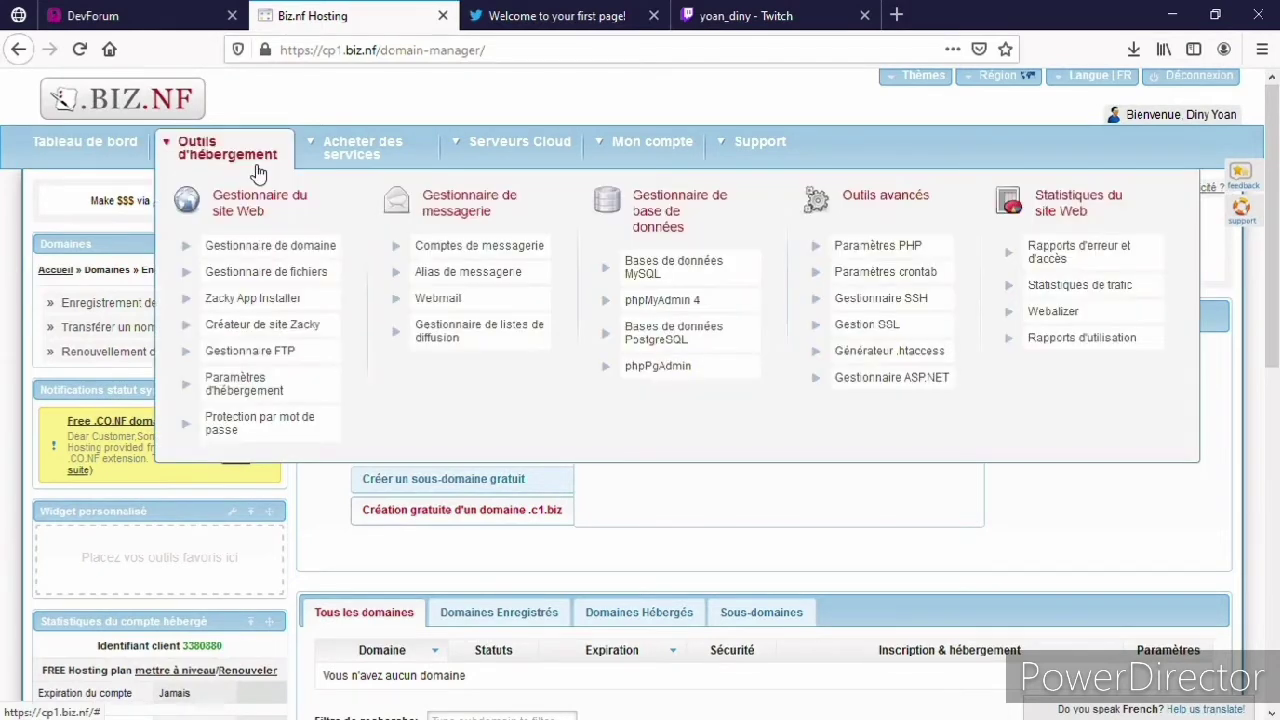
click(285, 274)
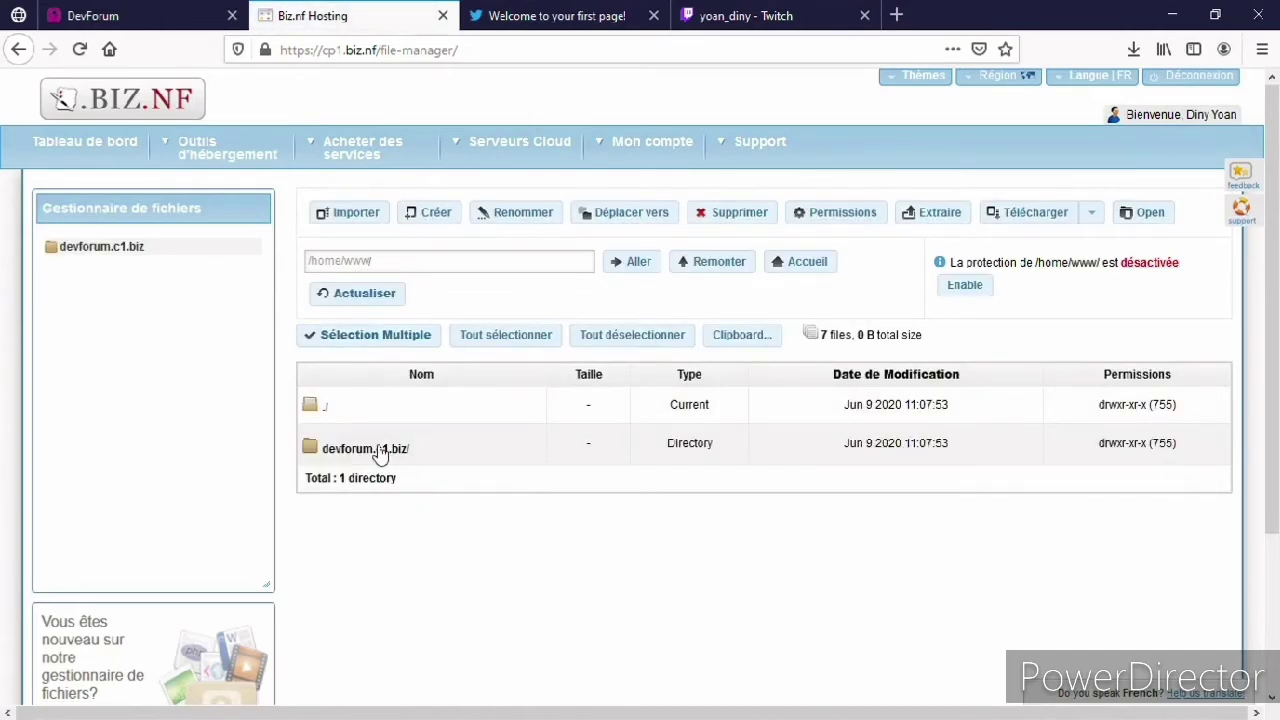
double_click(378, 452)
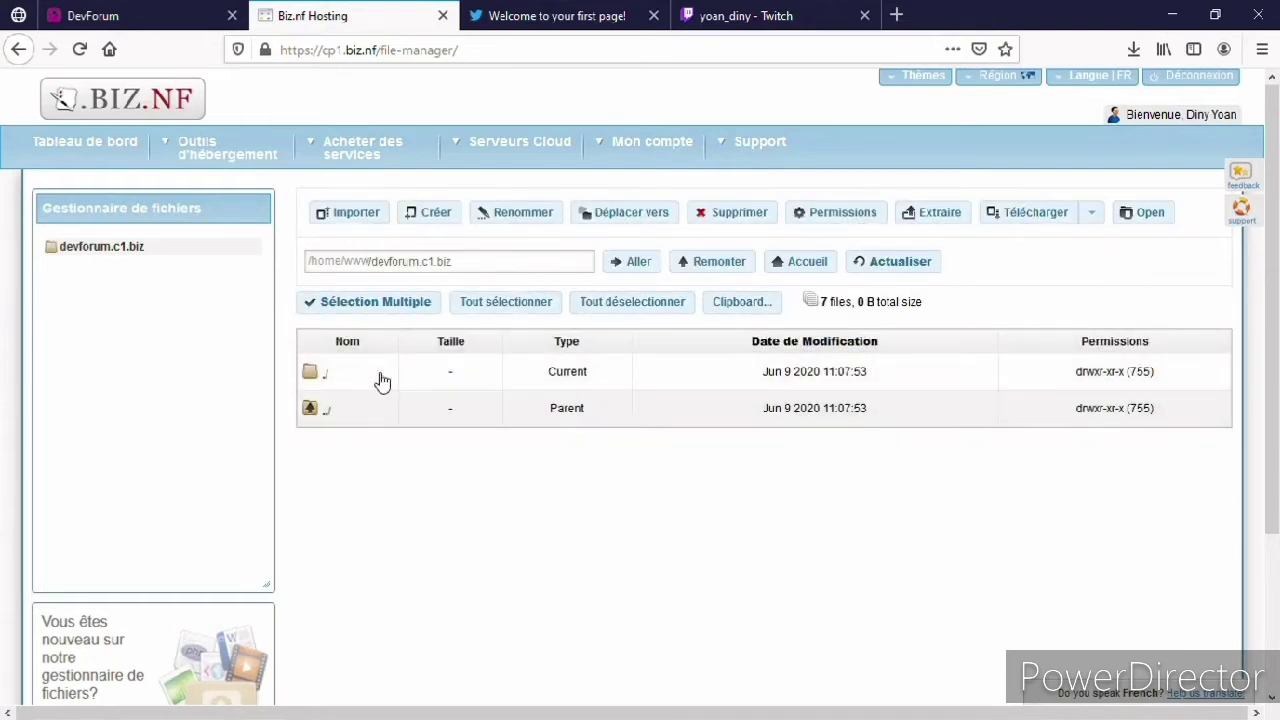
Upload the local index.php file into the devforum.c1.biz folder and close the upload dialog.
click(372, 222)
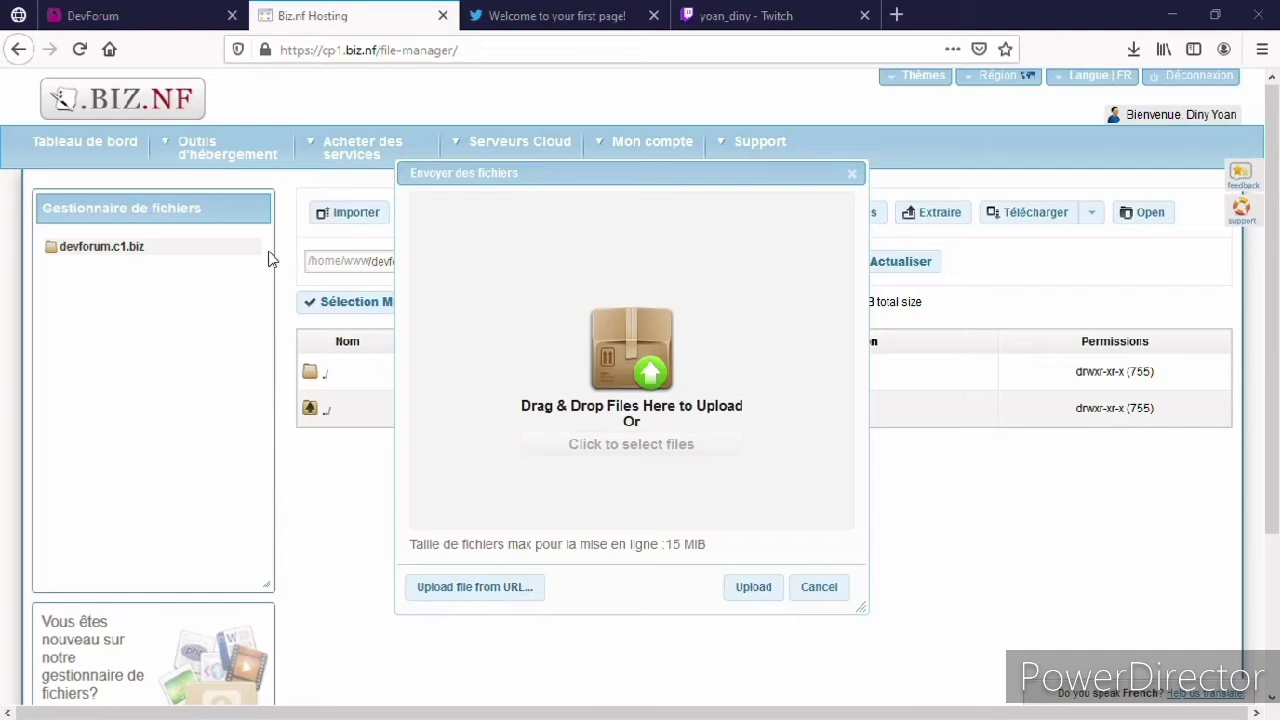
drag(268, 259, 500, 300)
click(755, 588)
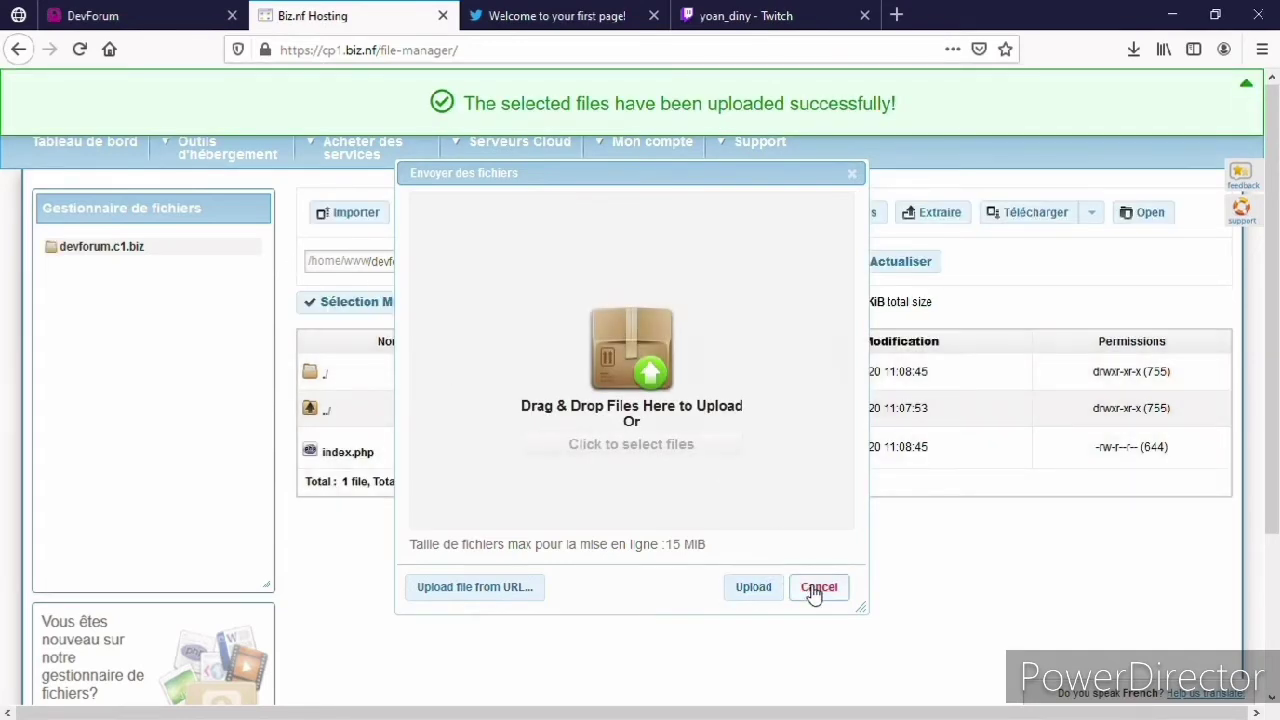
click(818, 588)
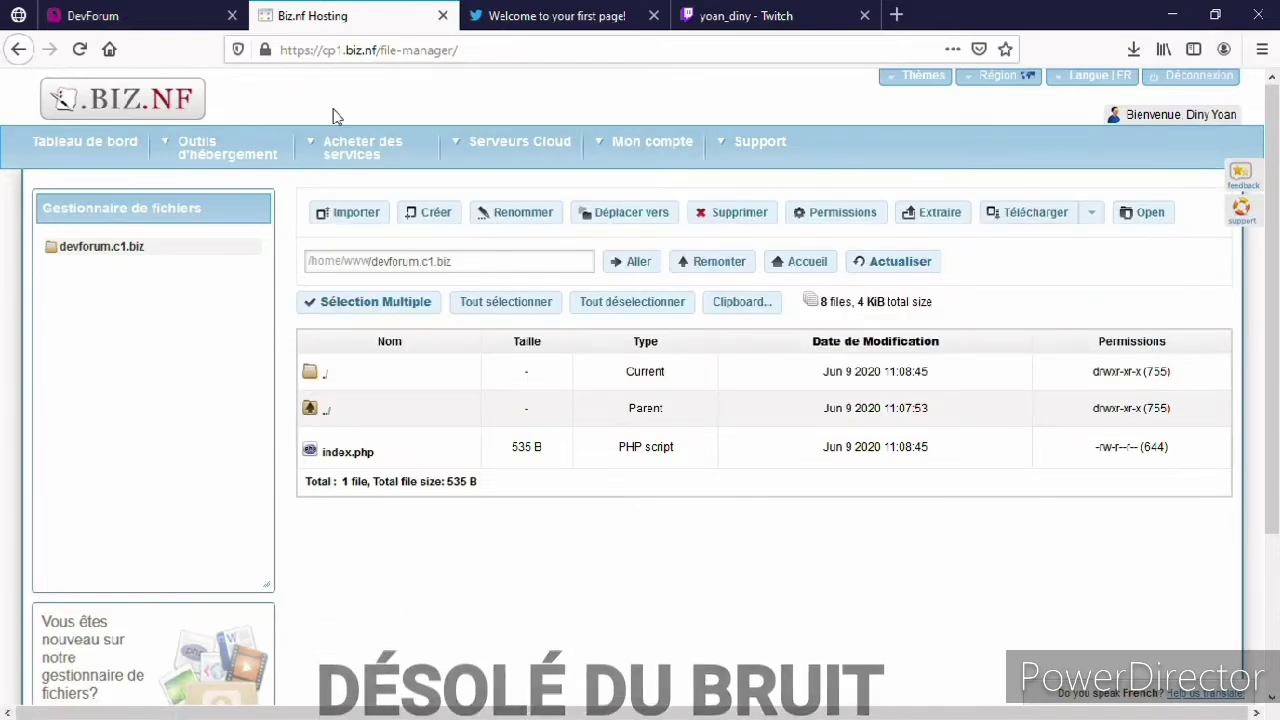
Upload the local connexion_db.php file into the devforum.c1.biz folder and close the upload dialog.
mouse_move(250, 165)
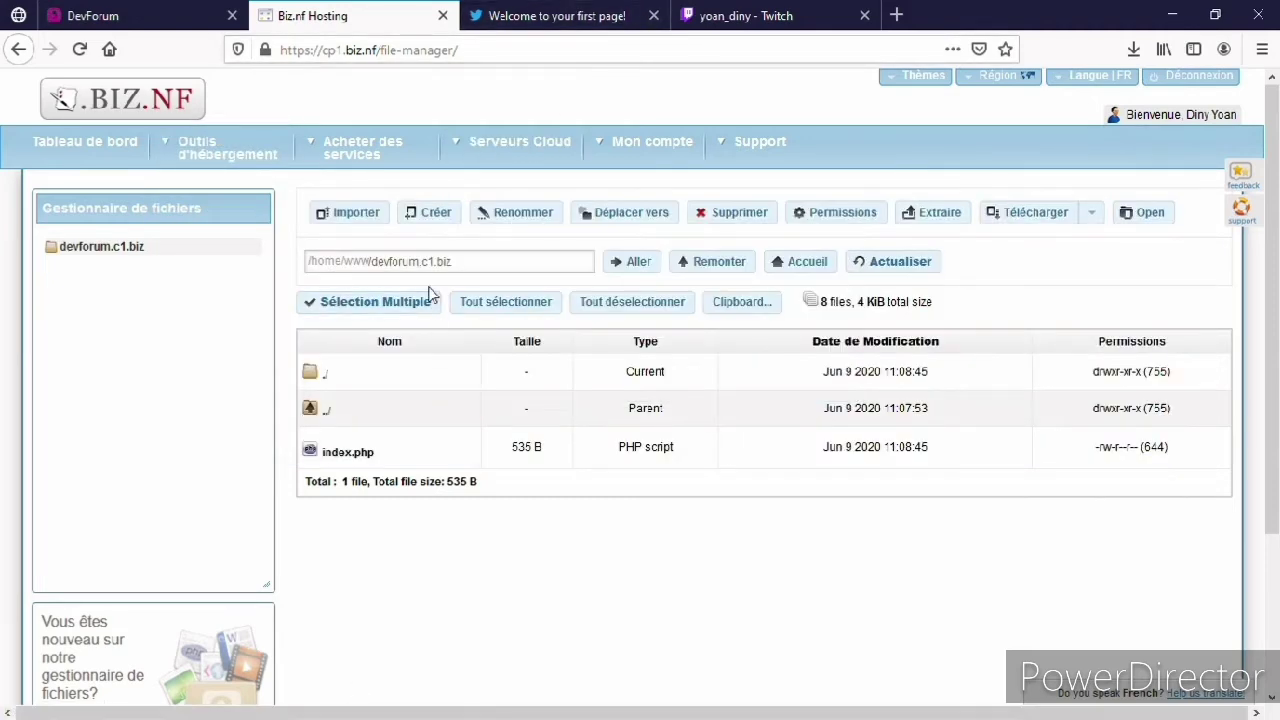
click(350, 212)
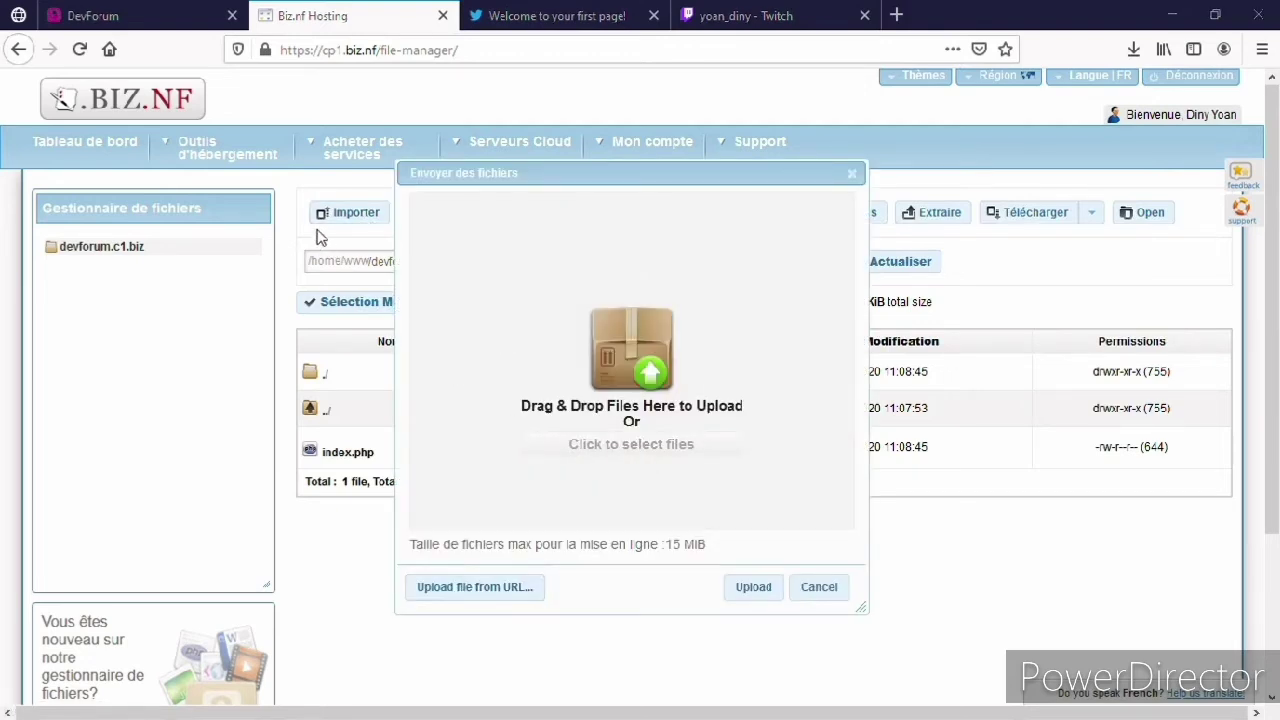
click(766, 589)
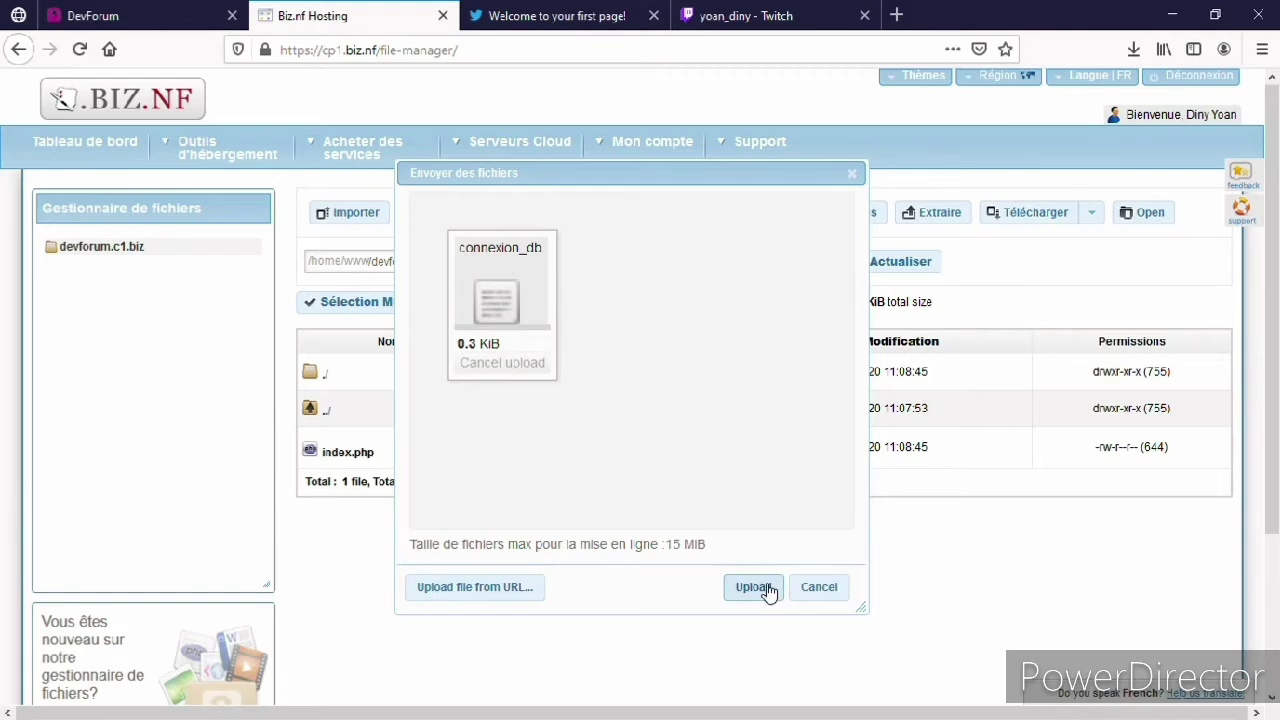
click(819, 588)
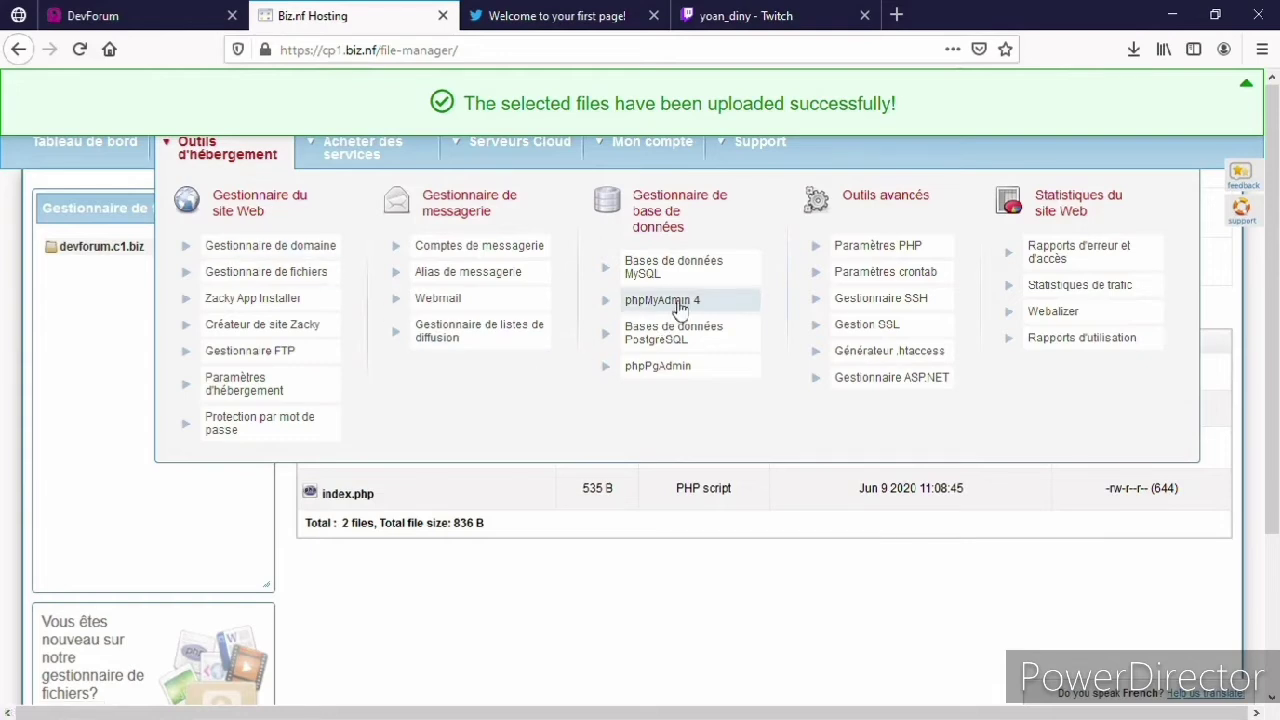
Open the MySQL database management page and review the database list and creation form.
click(701, 281)
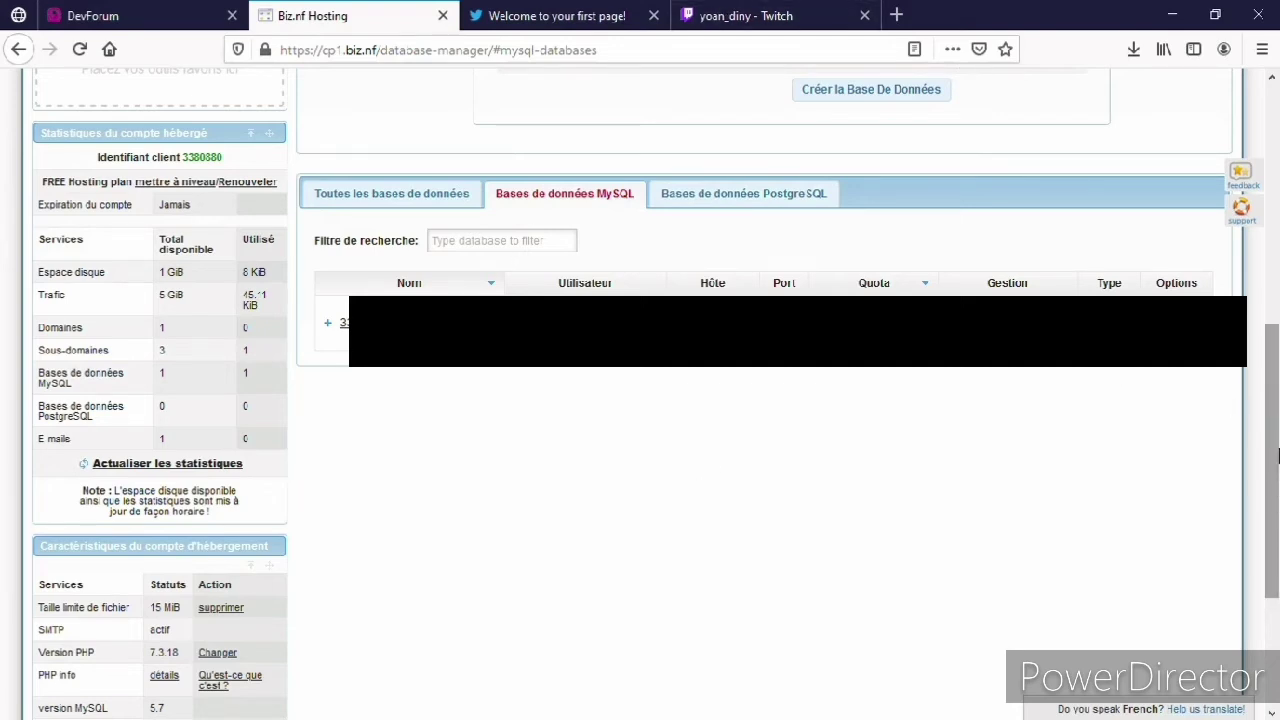
scroll(1277, 455, up, 10)
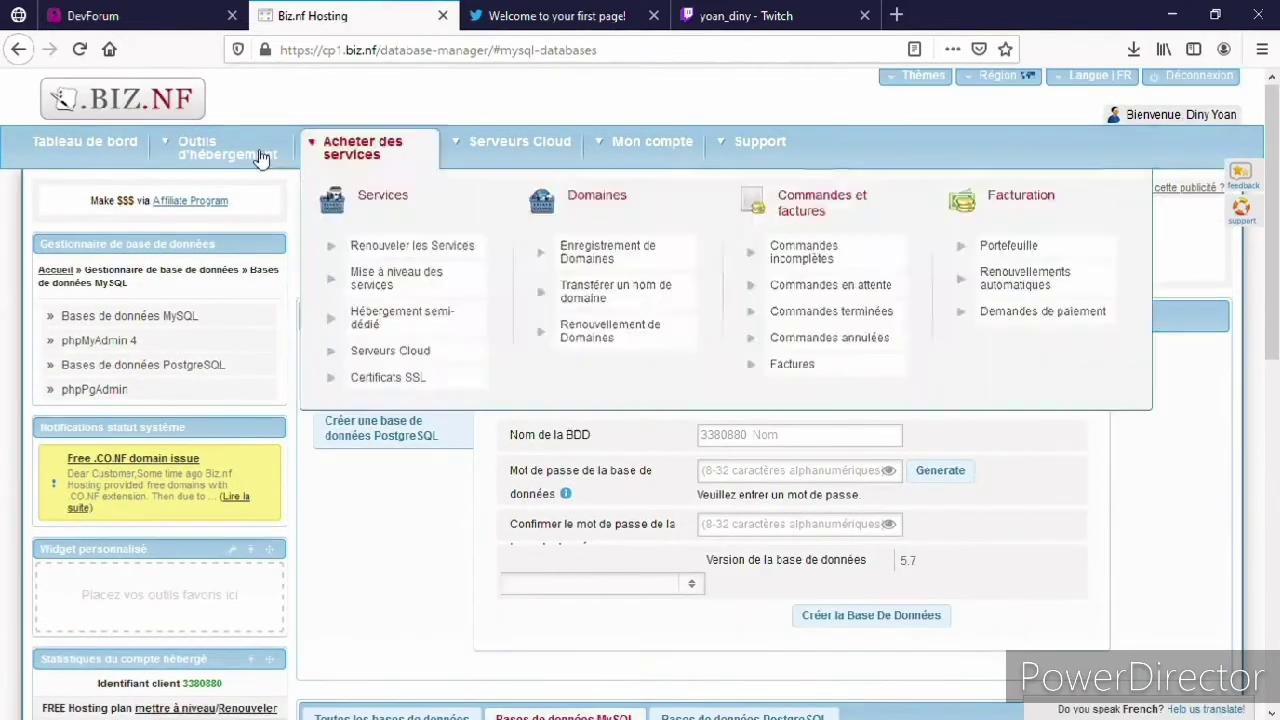
Return to the file manager and open the devforum.c1.biz folder, leaving the new folder dialog without creating anything.
mouse_move(222, 150)
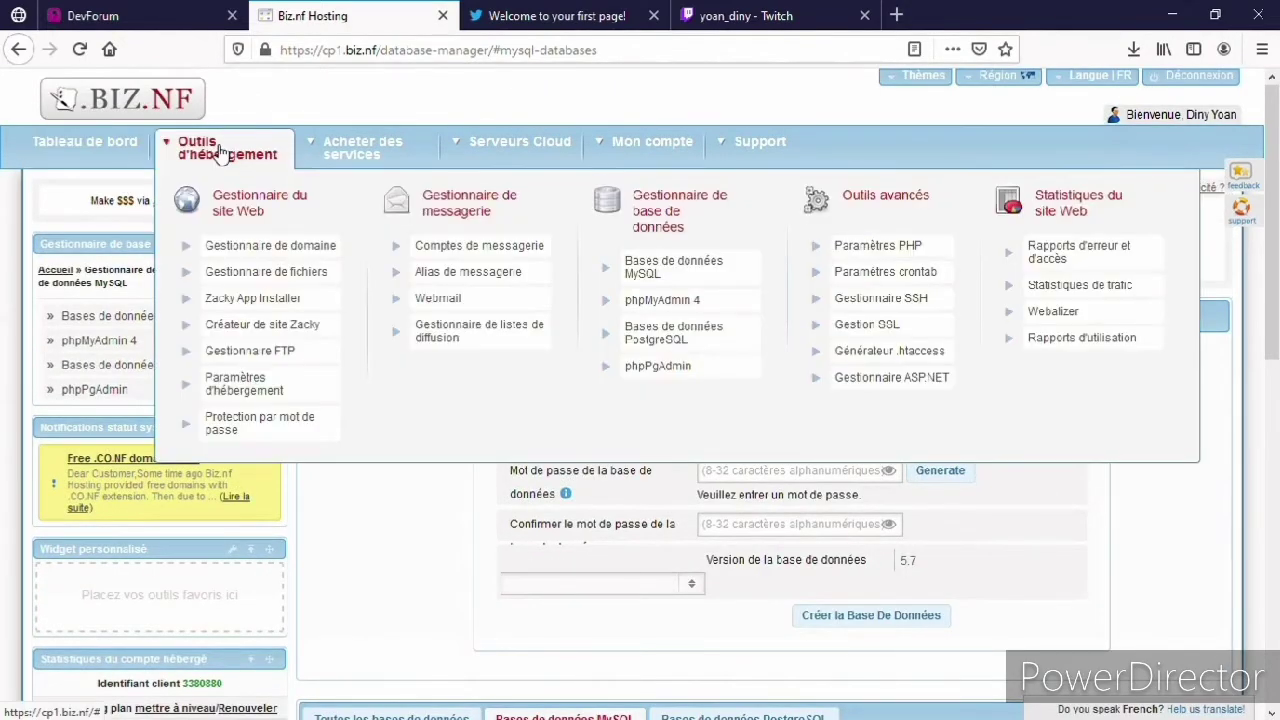
click(281, 278)
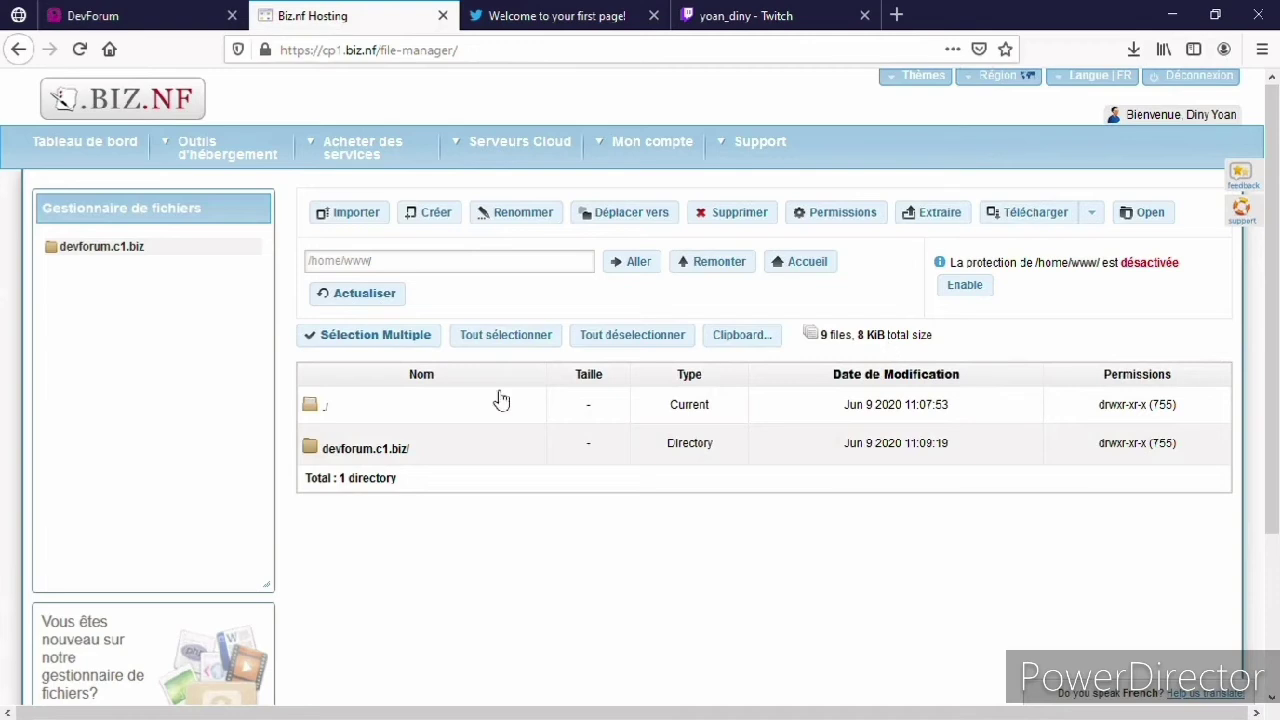
double_click(455, 445)
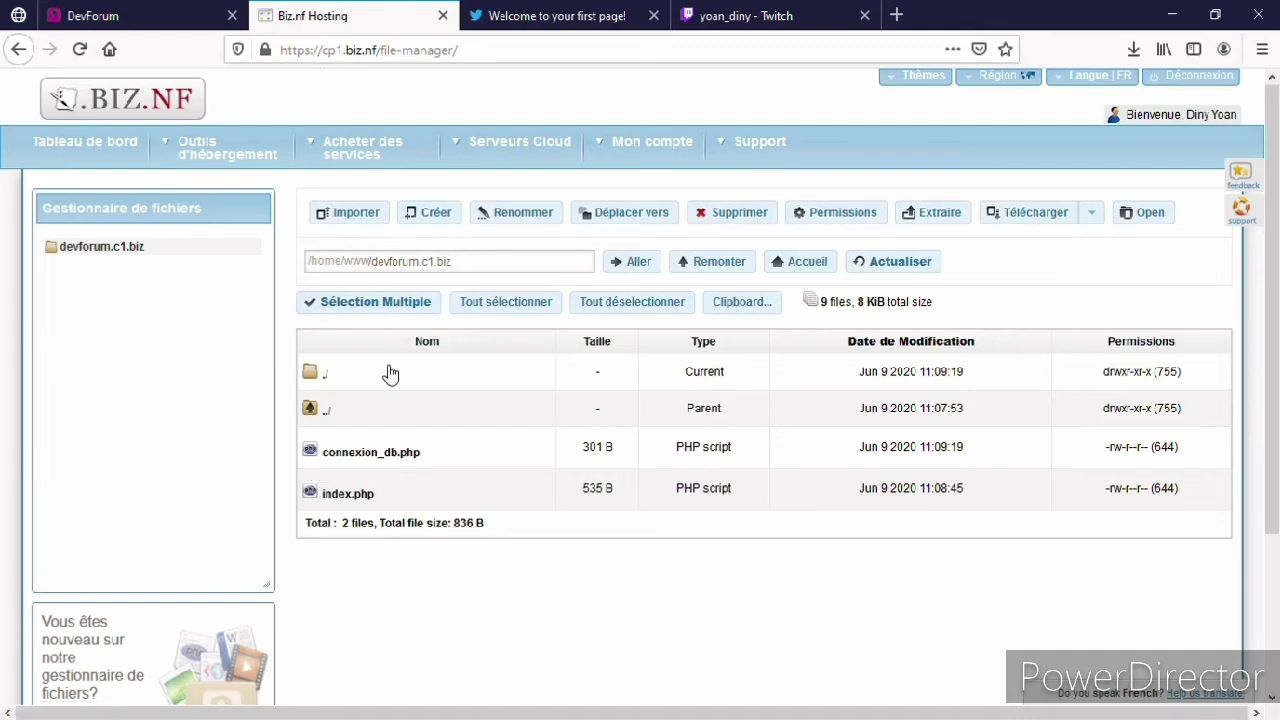
click(415, 222)
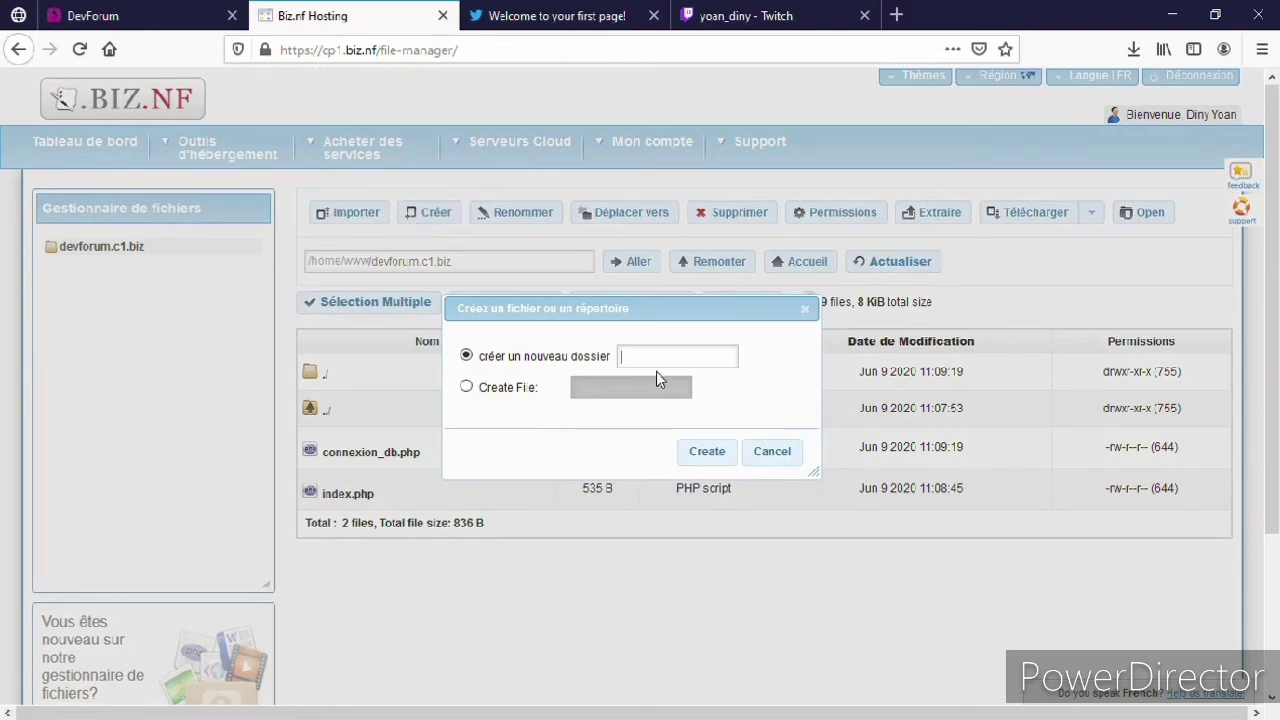
click(774, 456)
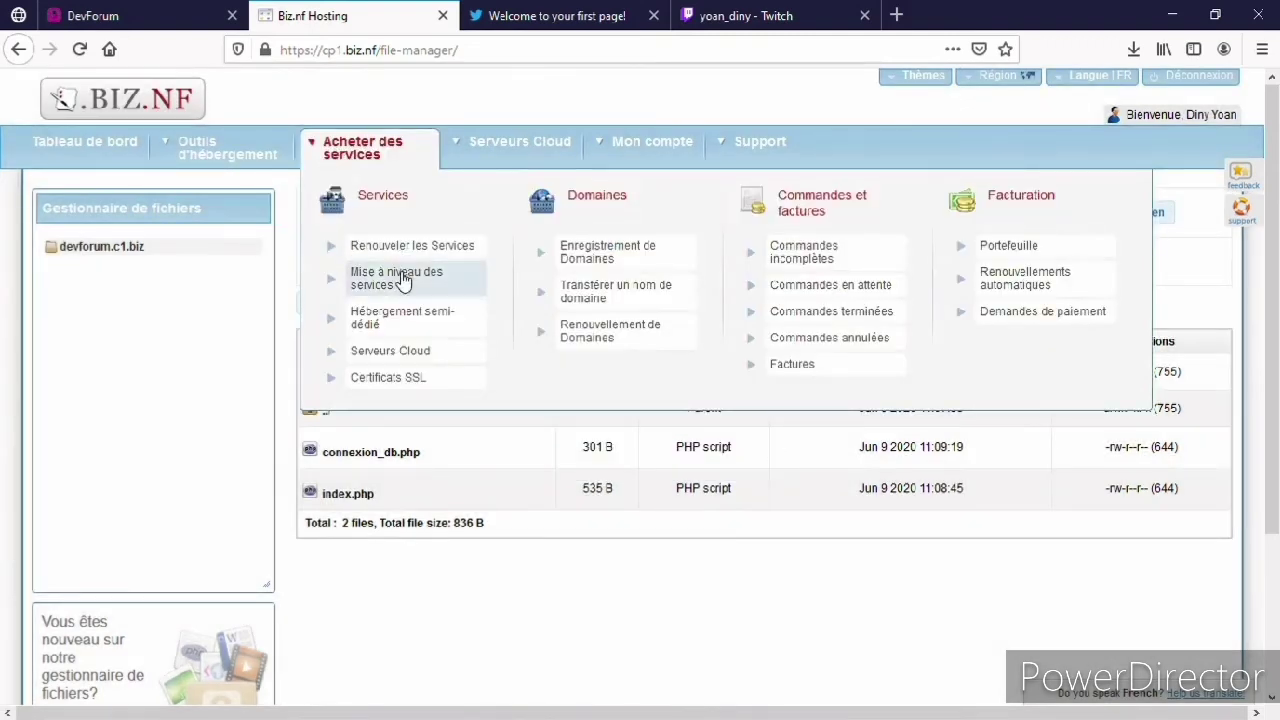
Upload the local header.php file into the devforum.c1.biz folder and close the upload dialog.
click(356, 214)
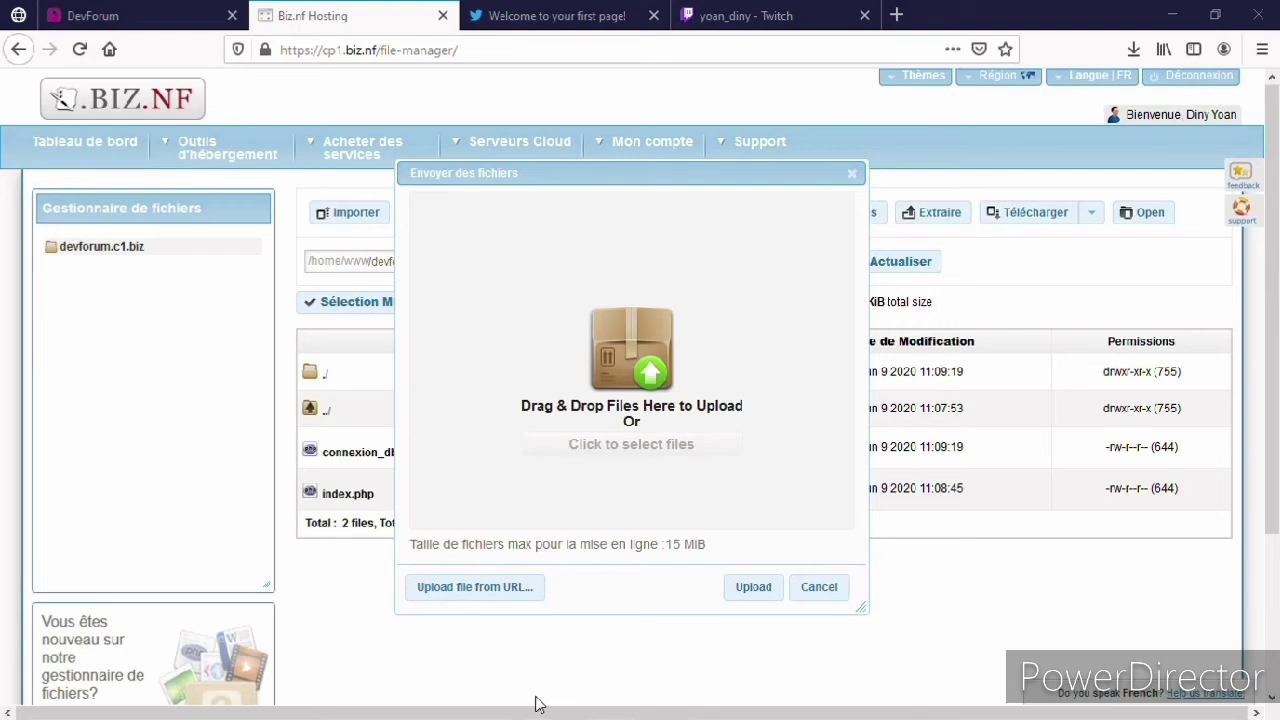
drag(612, 705, 675, 385)
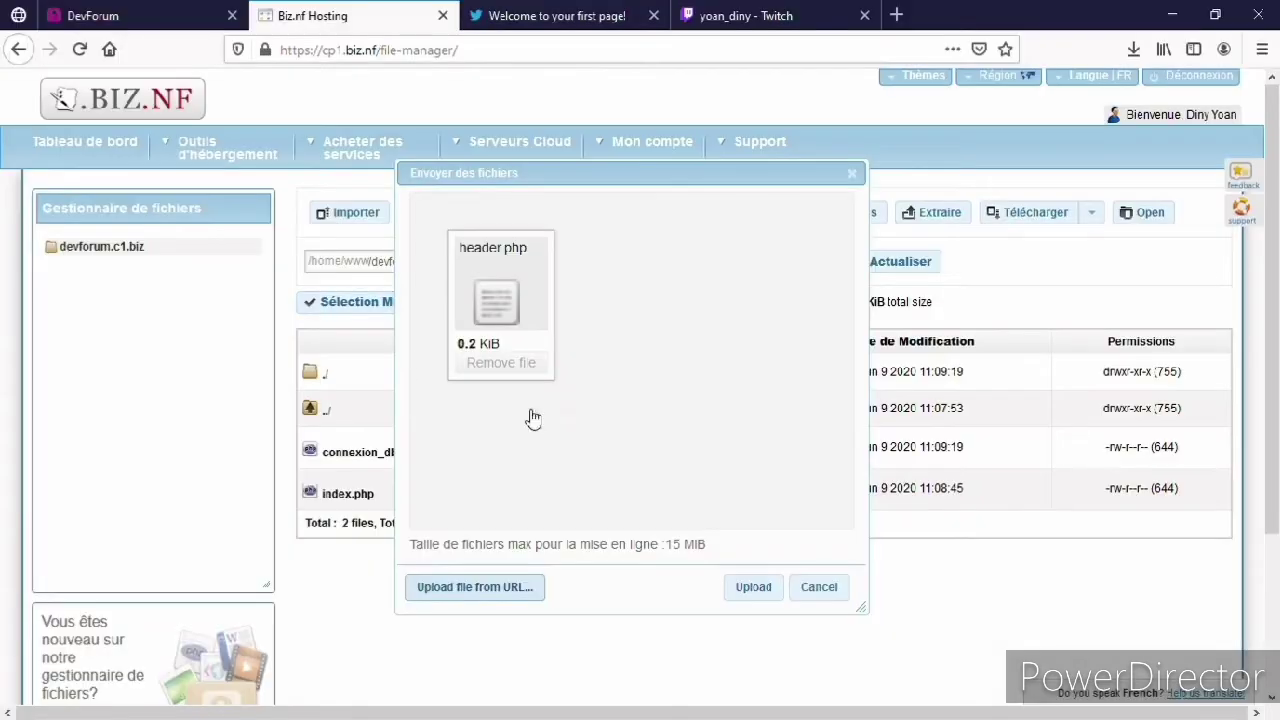
click(763, 597)
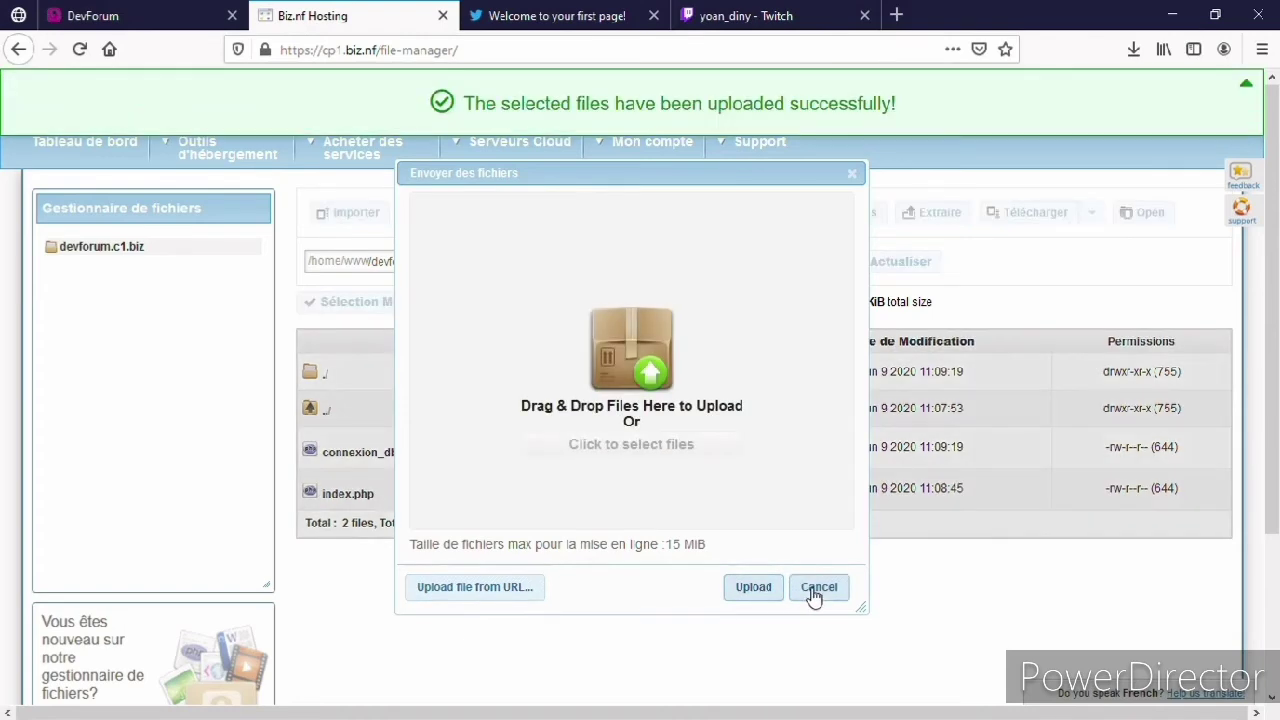
click(820, 592)
Create a folder named includes in devforum.c1.biz and move header.php into it.
click(420, 216)
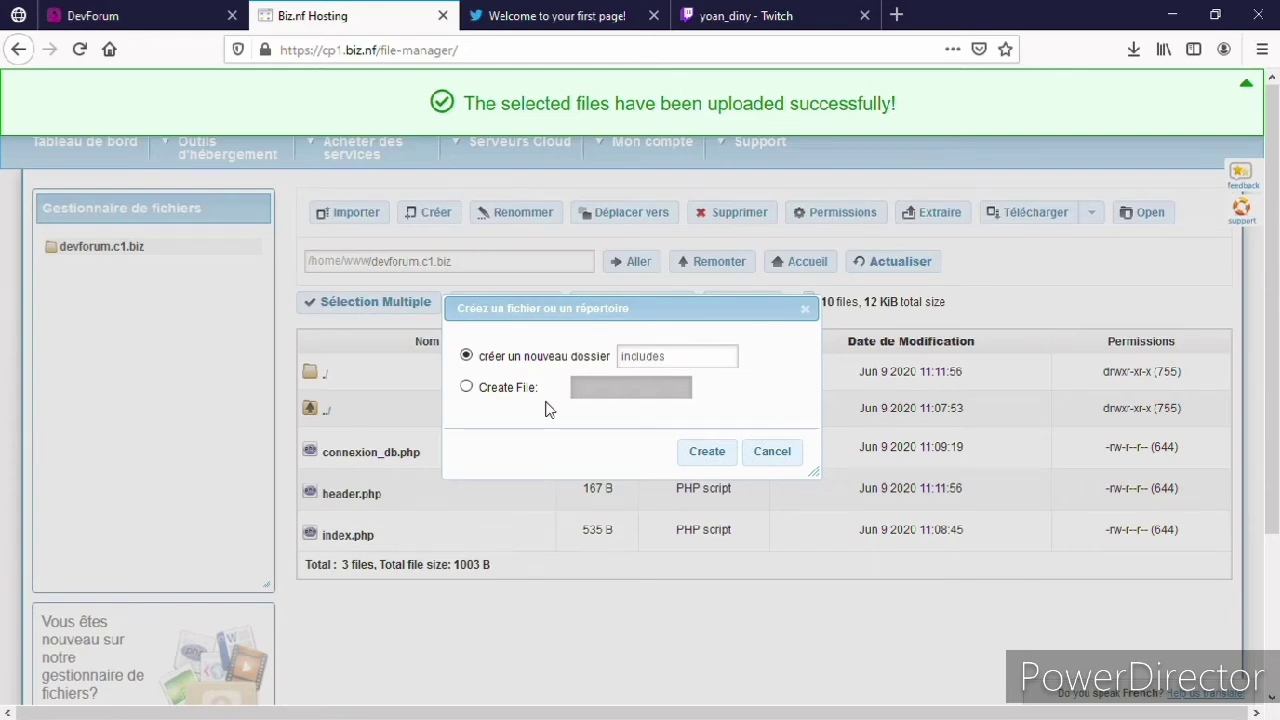
text(includes)
key(Return)
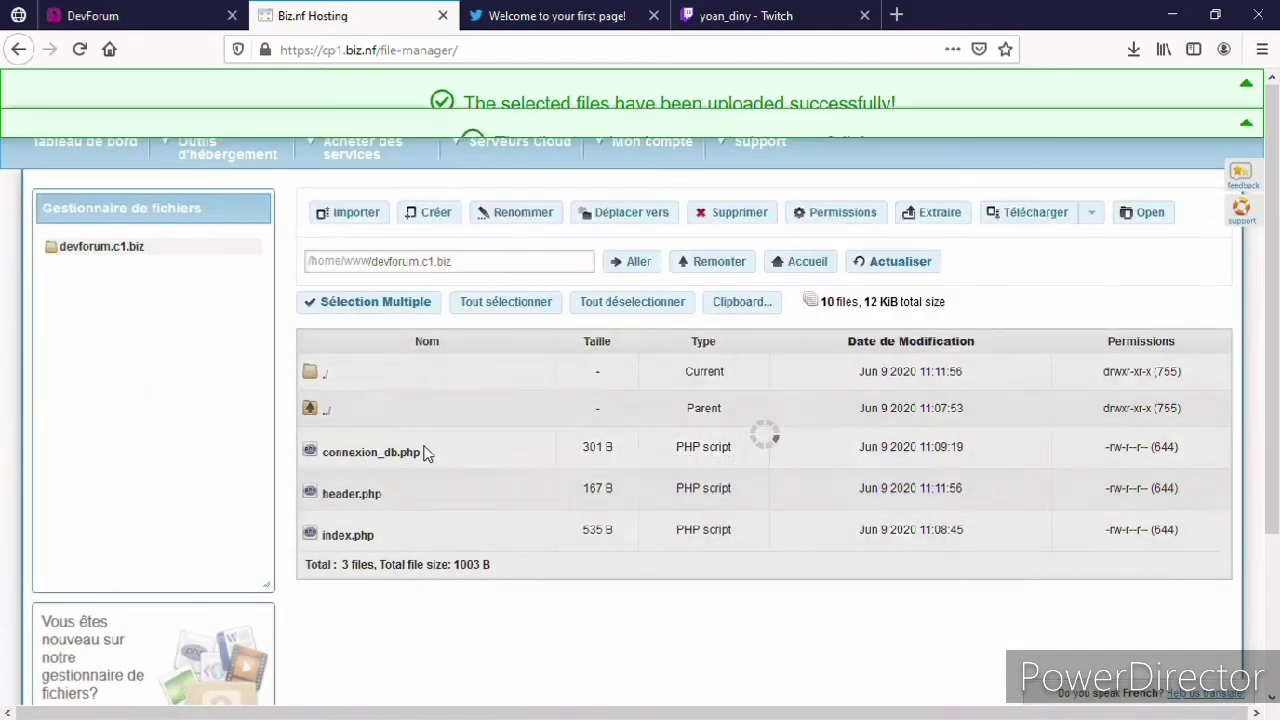
drag(366, 534, 390, 455)
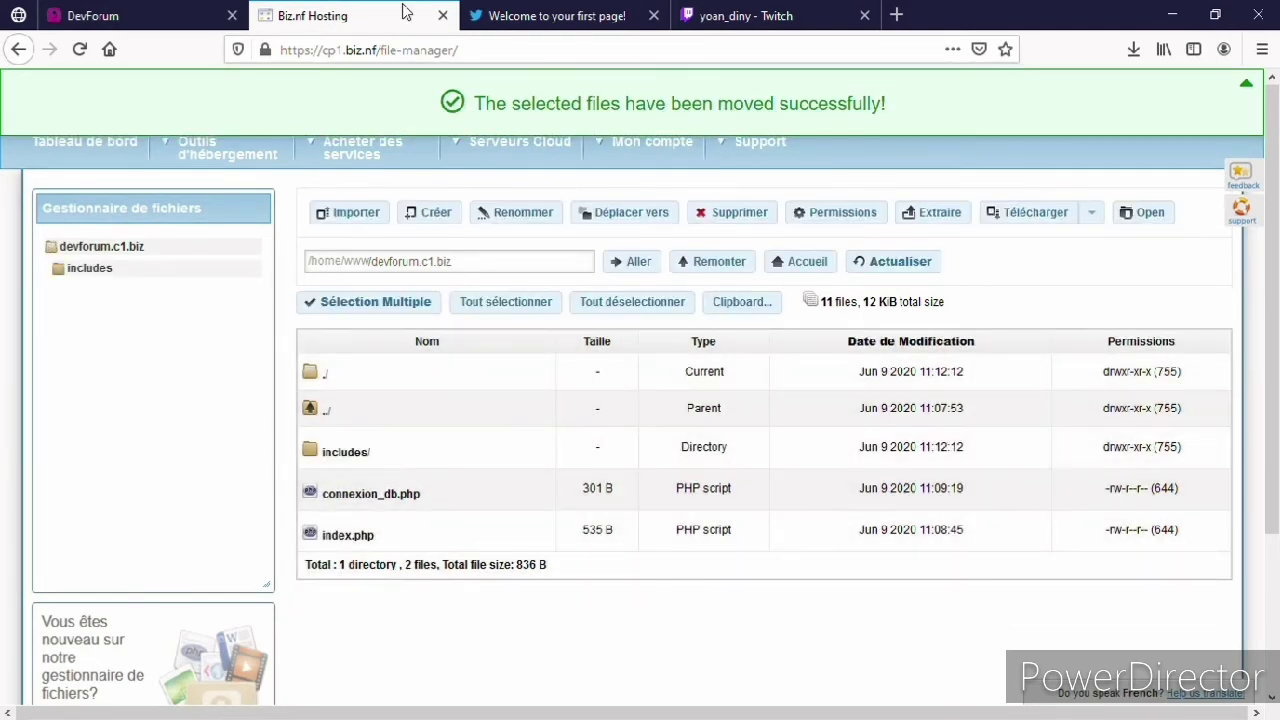
Reload the devforum.c1.biz site to check its page, and return to the file manager.
click(576, 12)
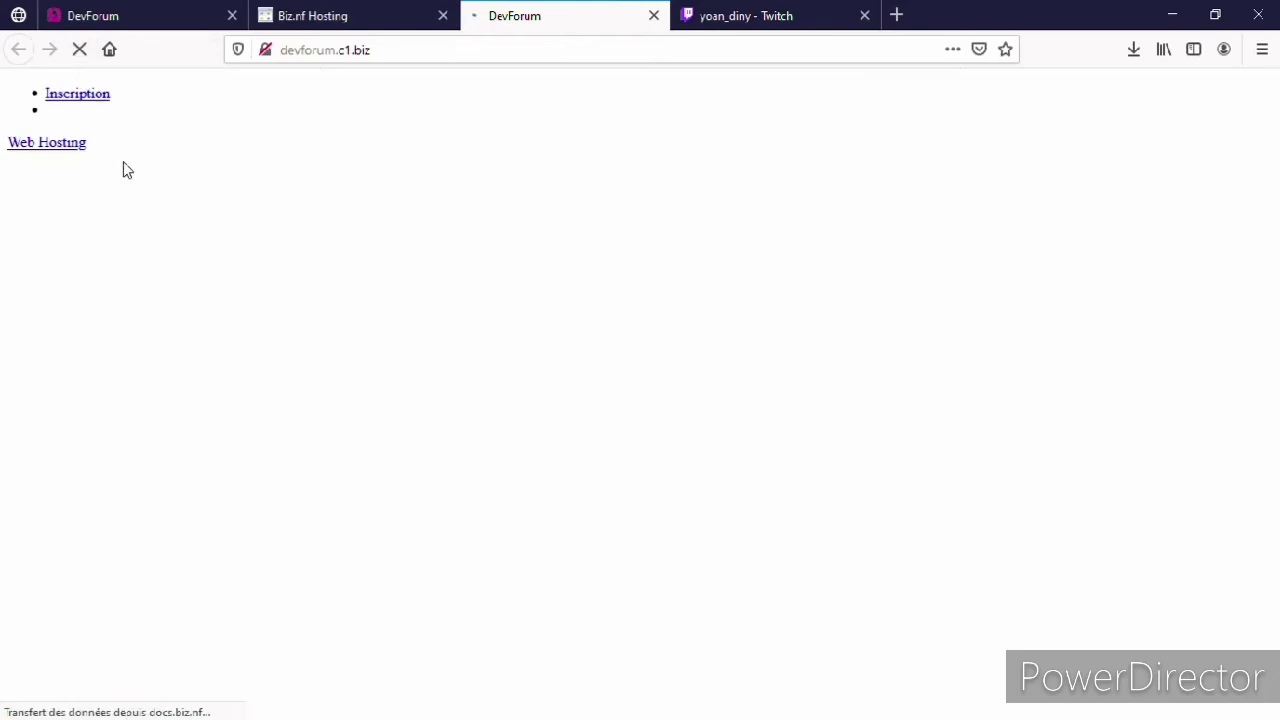
click(380, 8)
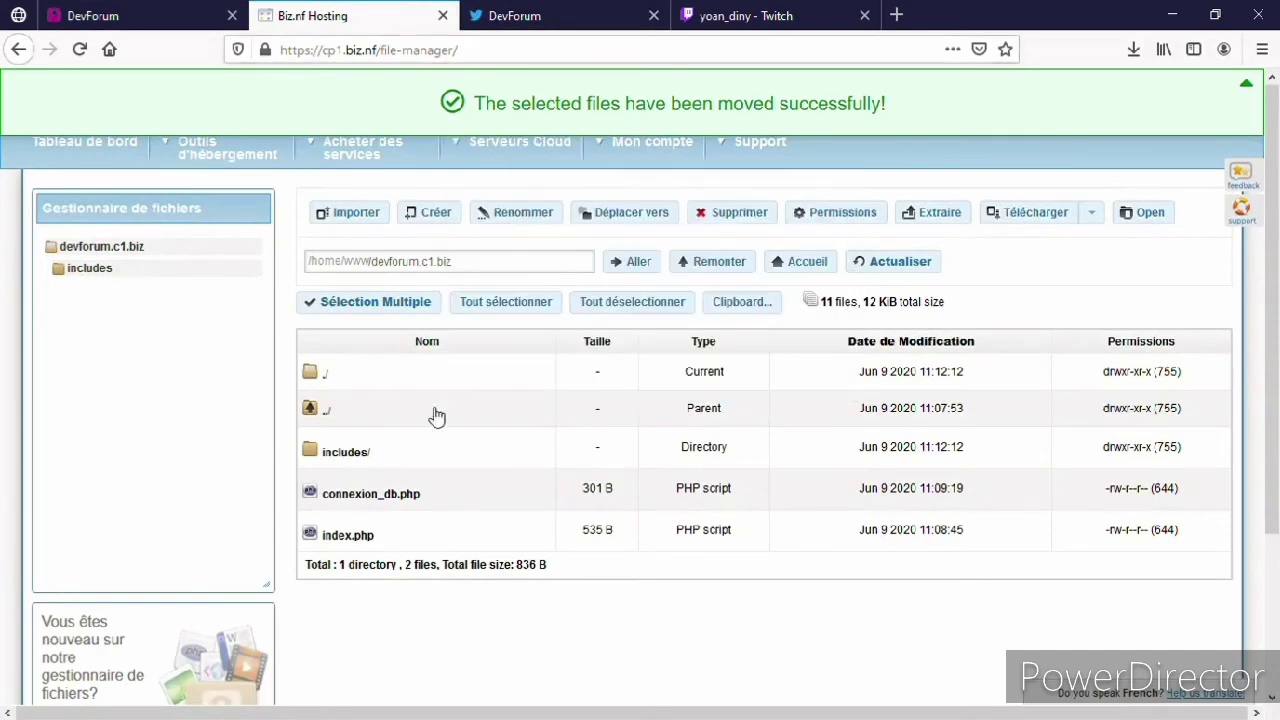
Open connexion_db.php to review its database connection code, and return to the folder listing.
click(393, 491)
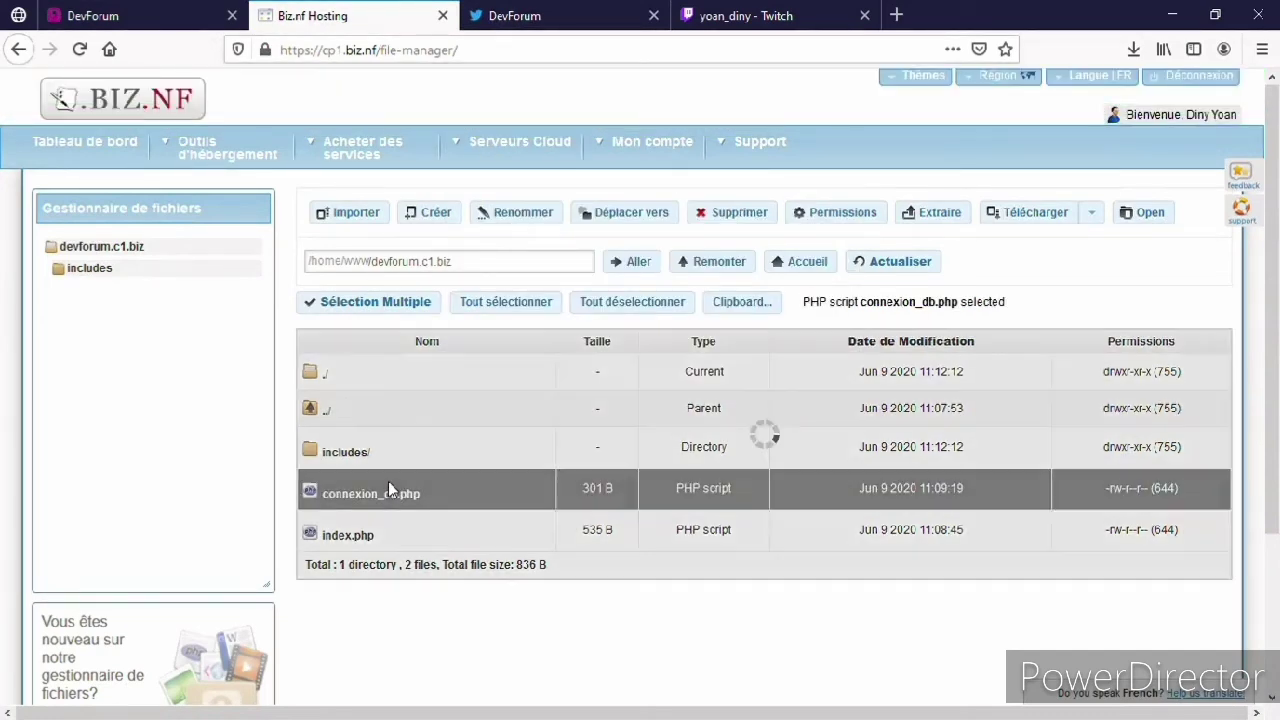
double_click(396, 491)
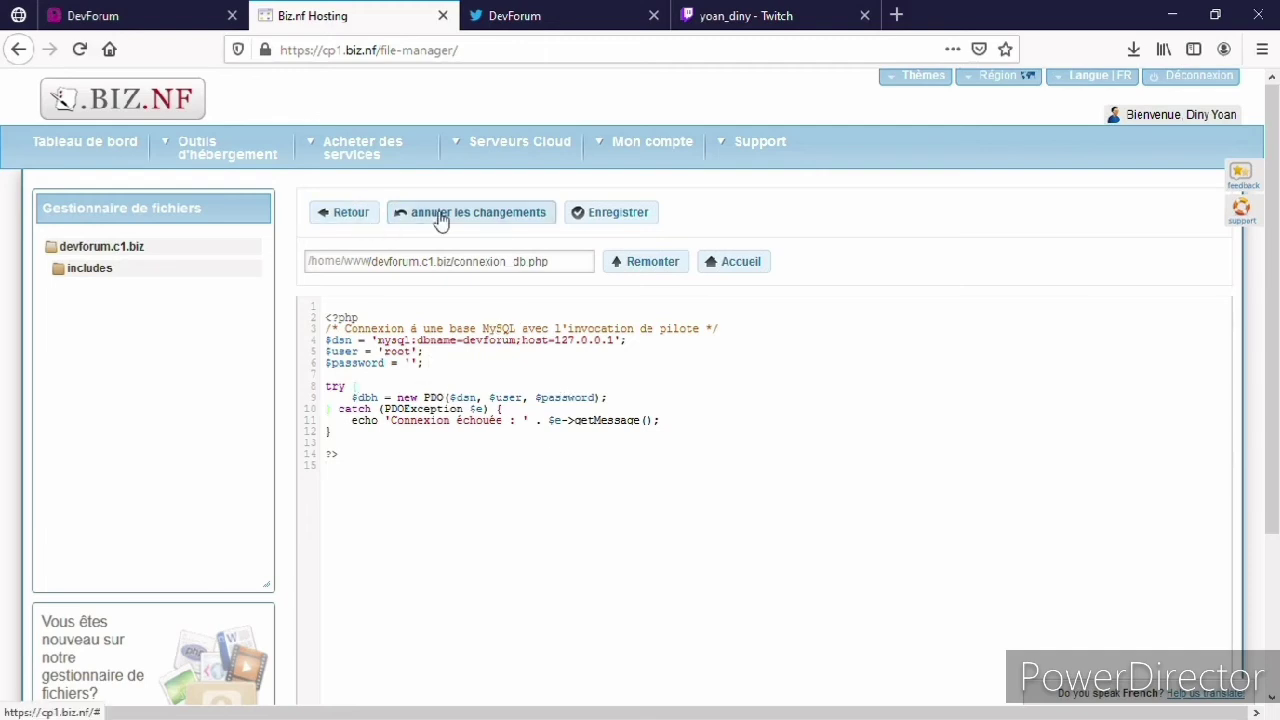
click(352, 215)
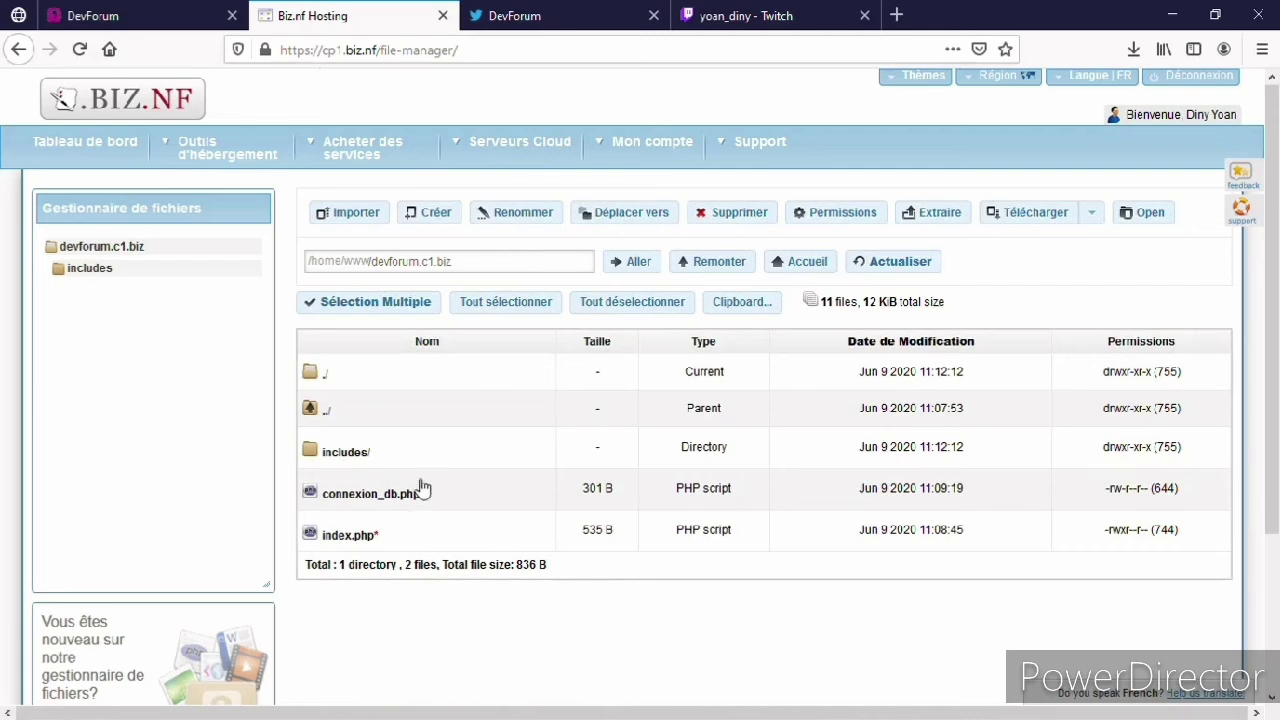
Check the devforum.c1.biz page again, and review the source code of index.php in the file manager.
click(563, 12)
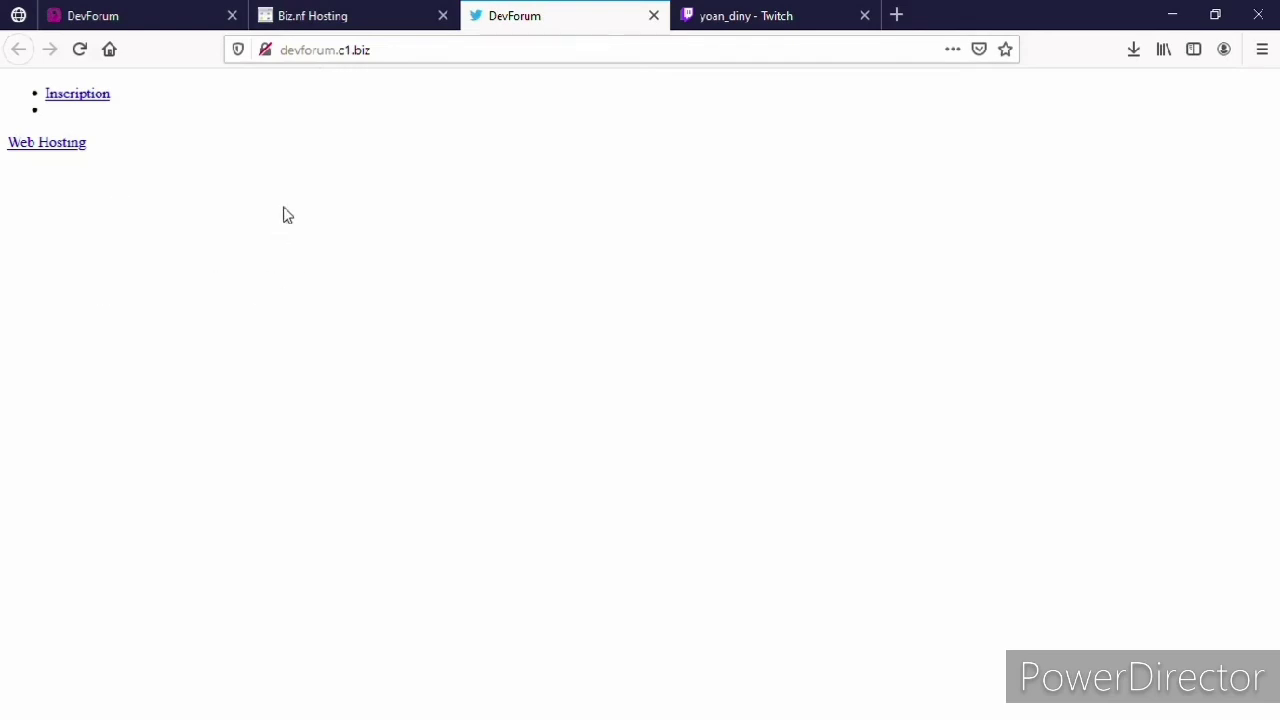
click(351, 10)
mouse_move(415, 407)
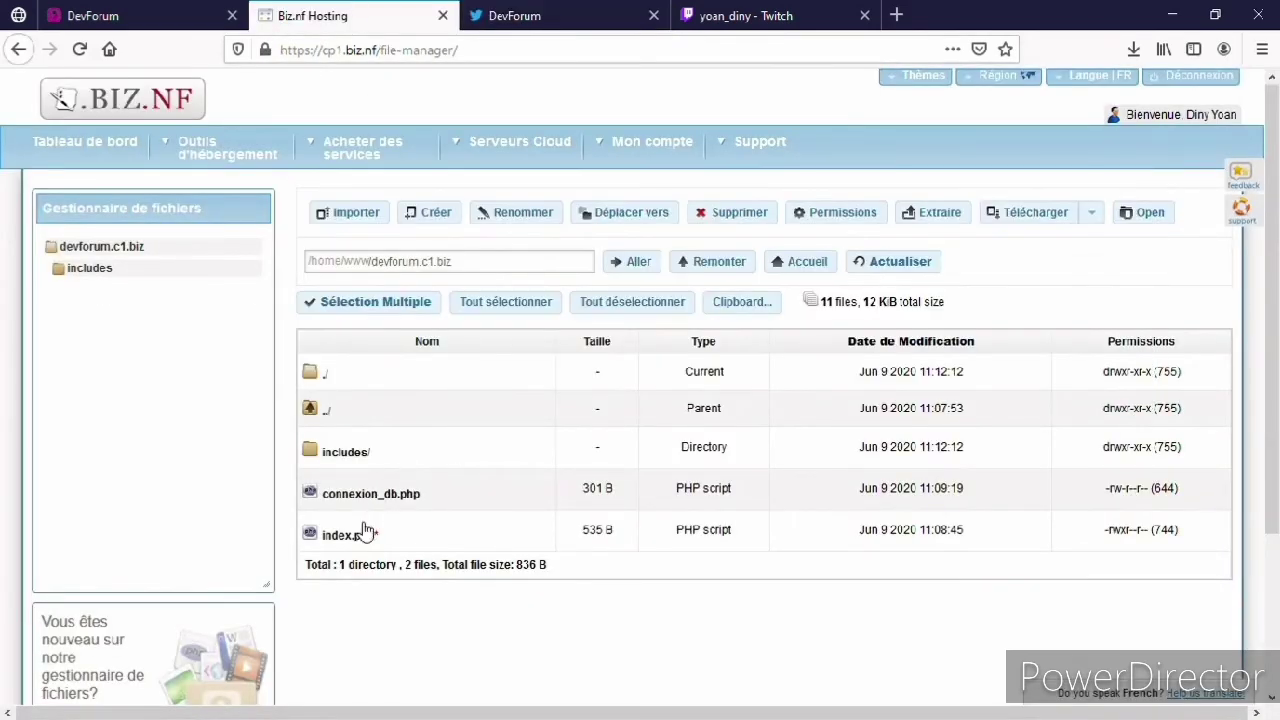
click(363, 535)
double_click(362, 537)
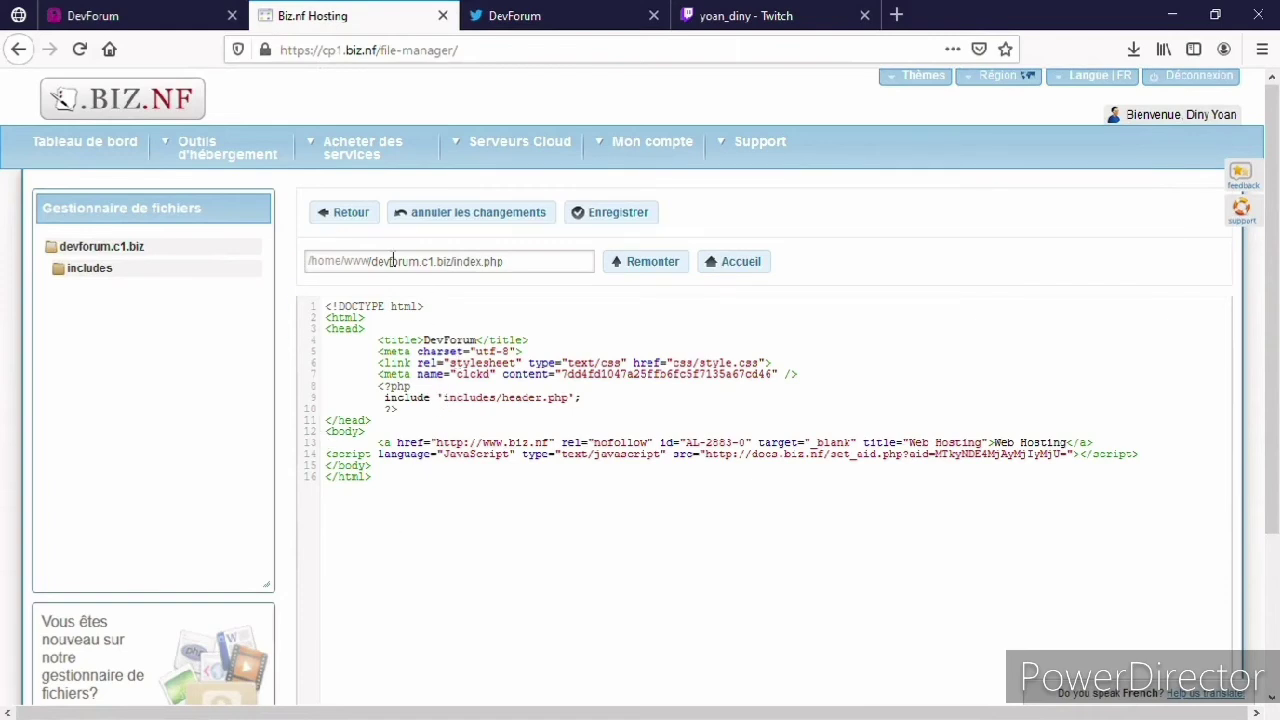
click(353, 215)
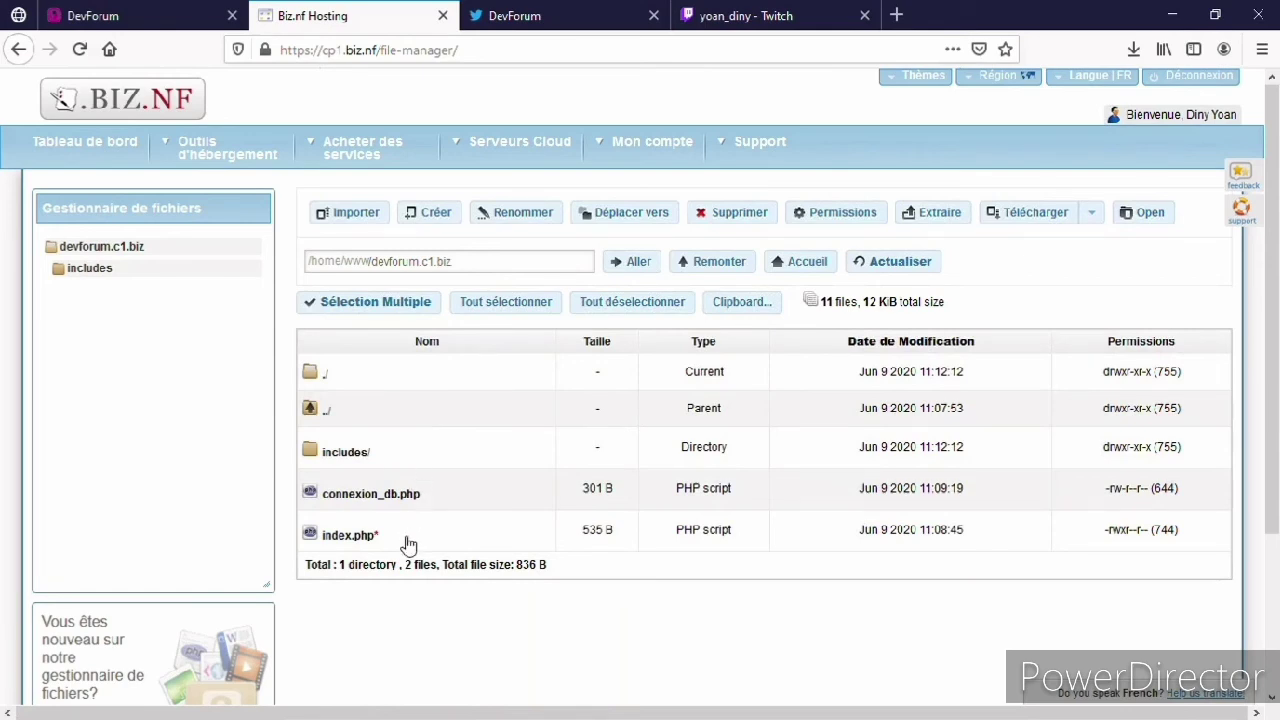
Return to the hosting dashboard and open the affiliate program page from its banner.
mouse_move(212, 177)
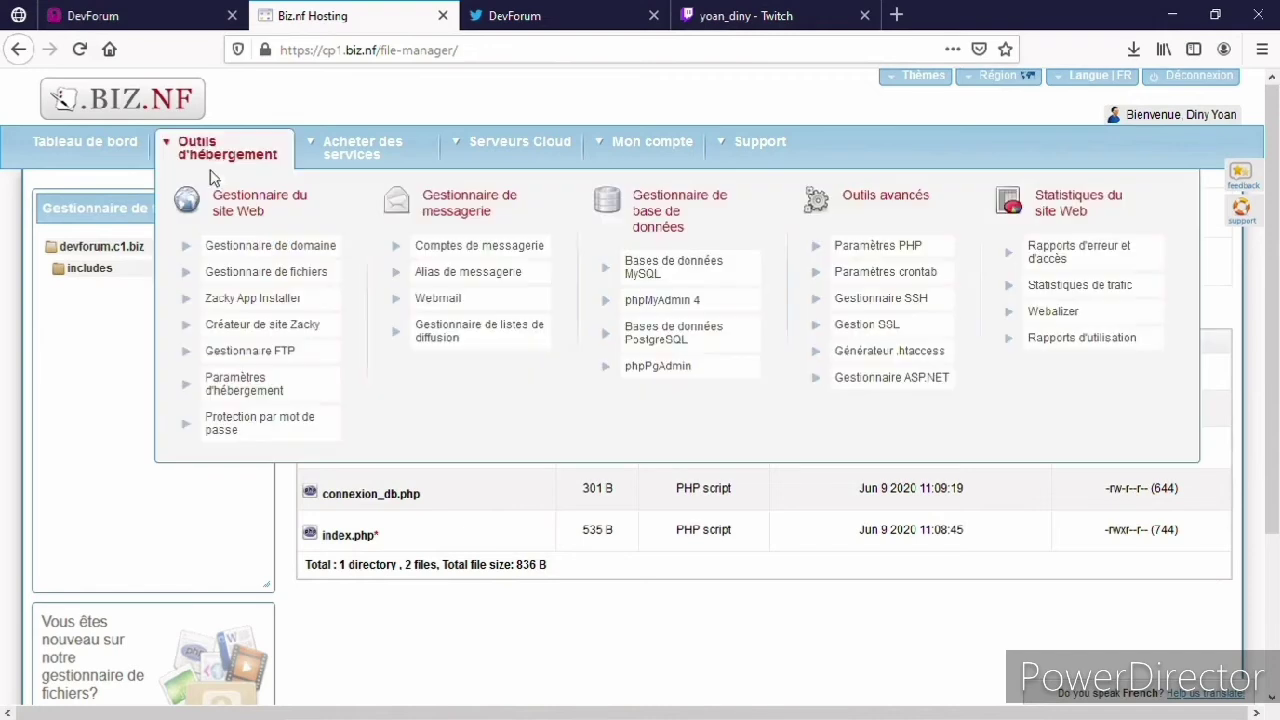
click(128, 158)
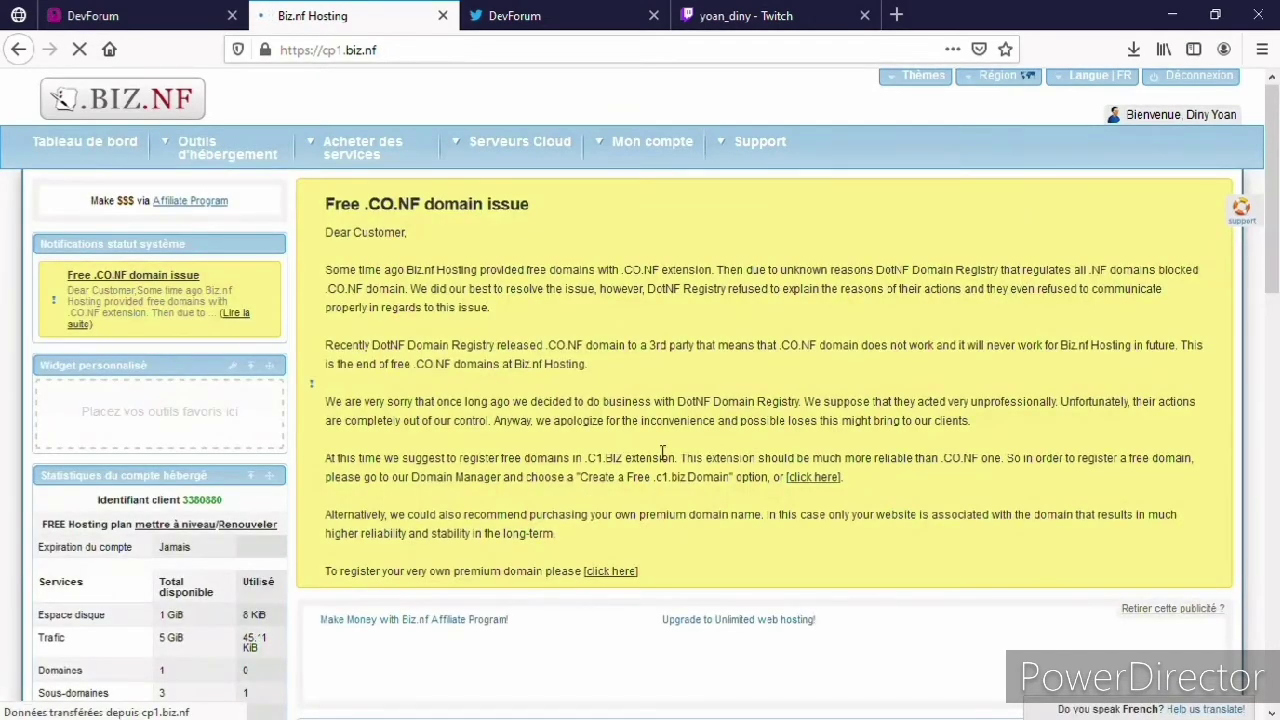
drag(1277, 218, 1277, 284)
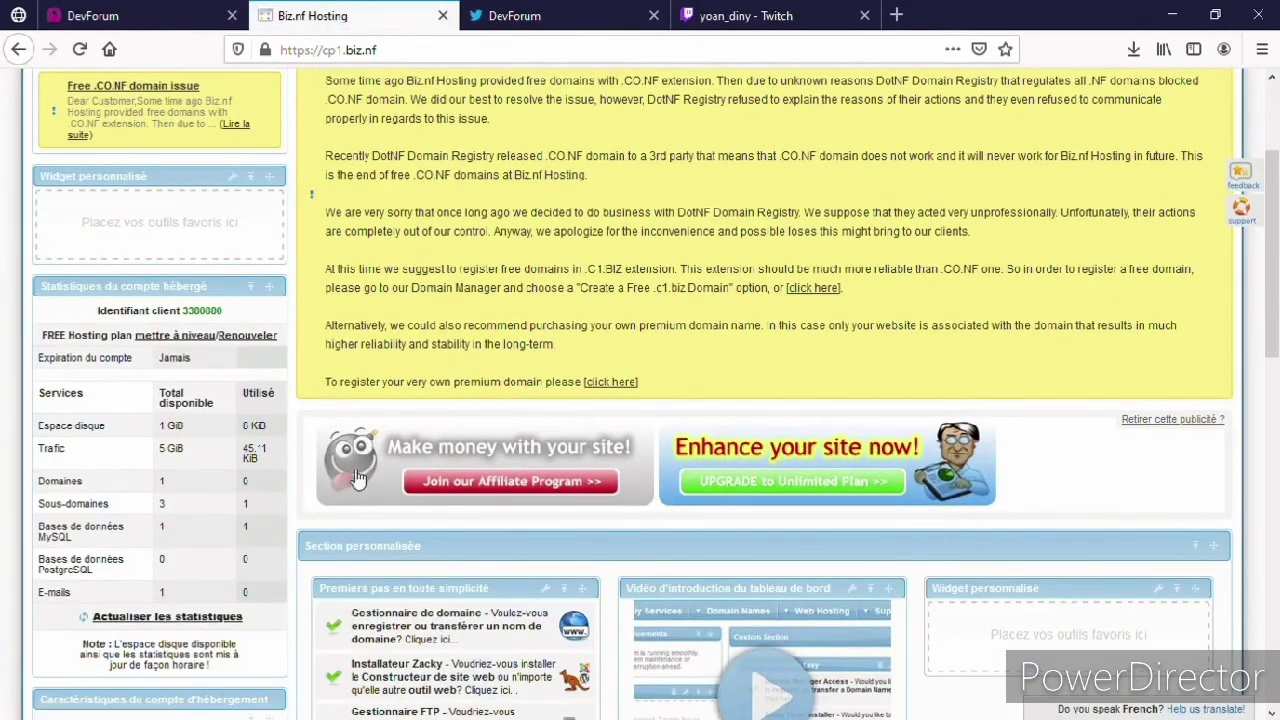
click(573, 490)
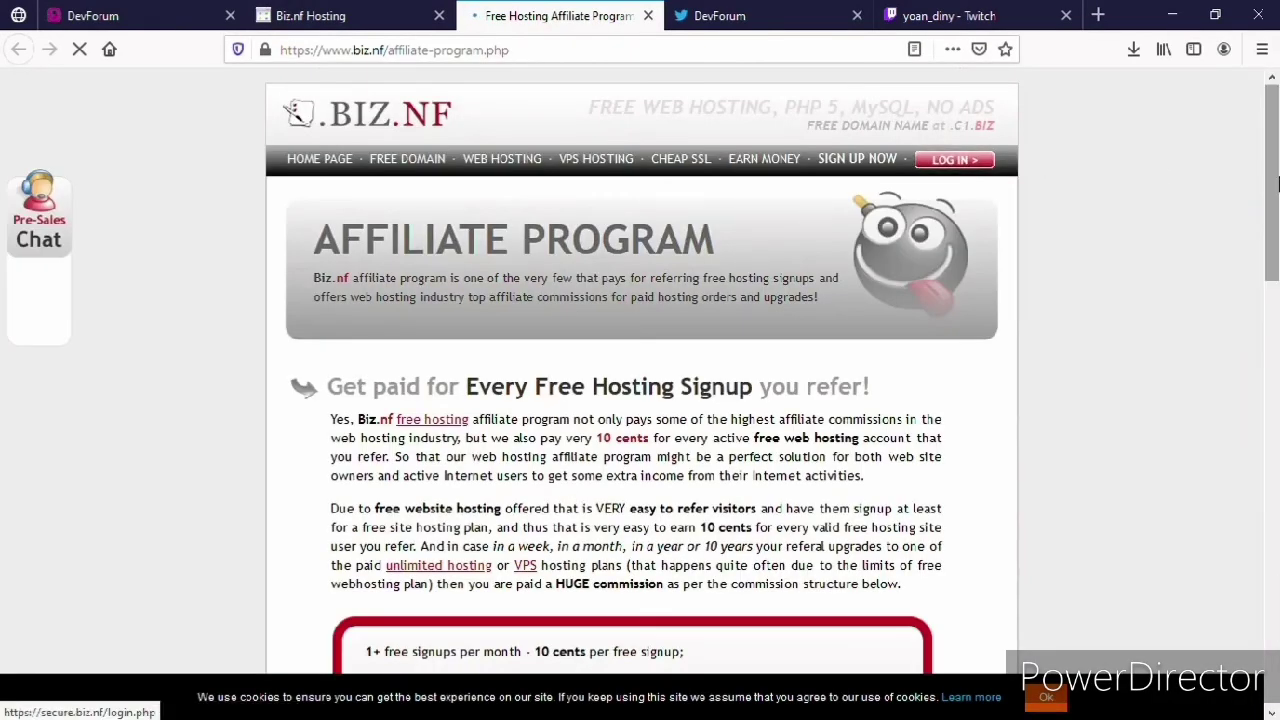
Examine the affiliate program's commission rates, sign-up and login options, and FAQ.
drag(1277, 175, 1277, 340)
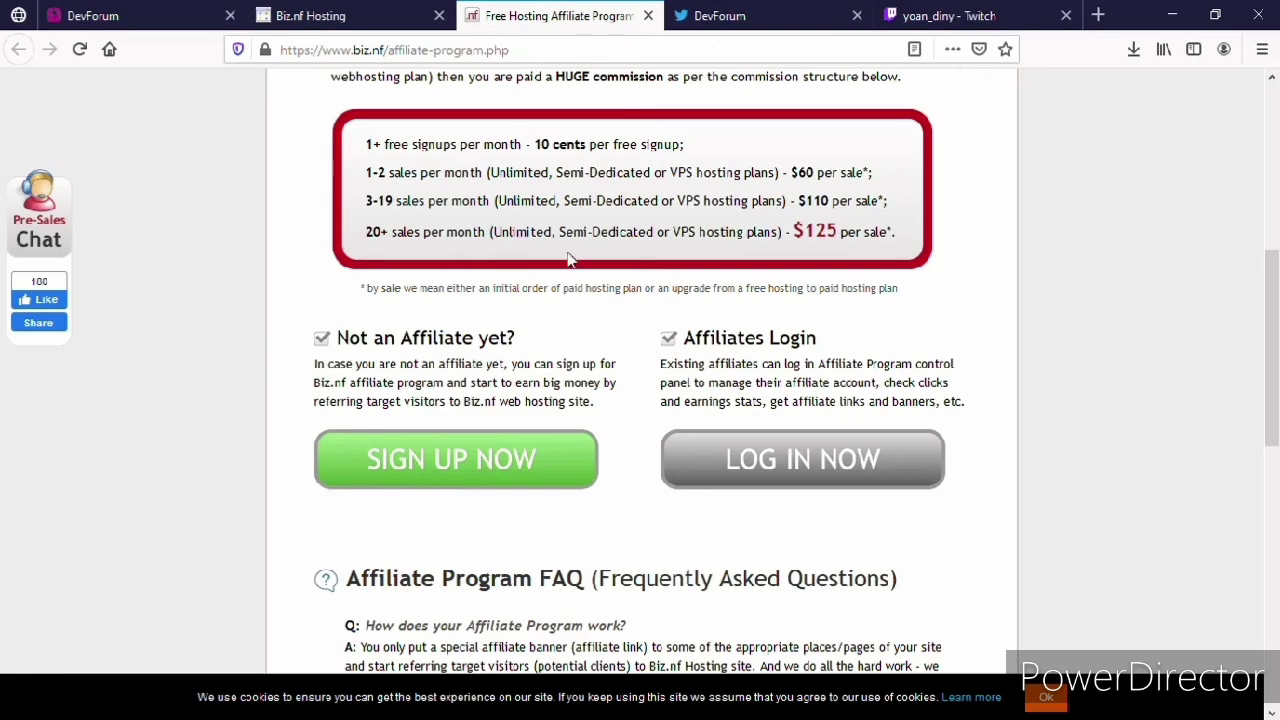
drag(1274, 365, 1276, 309)
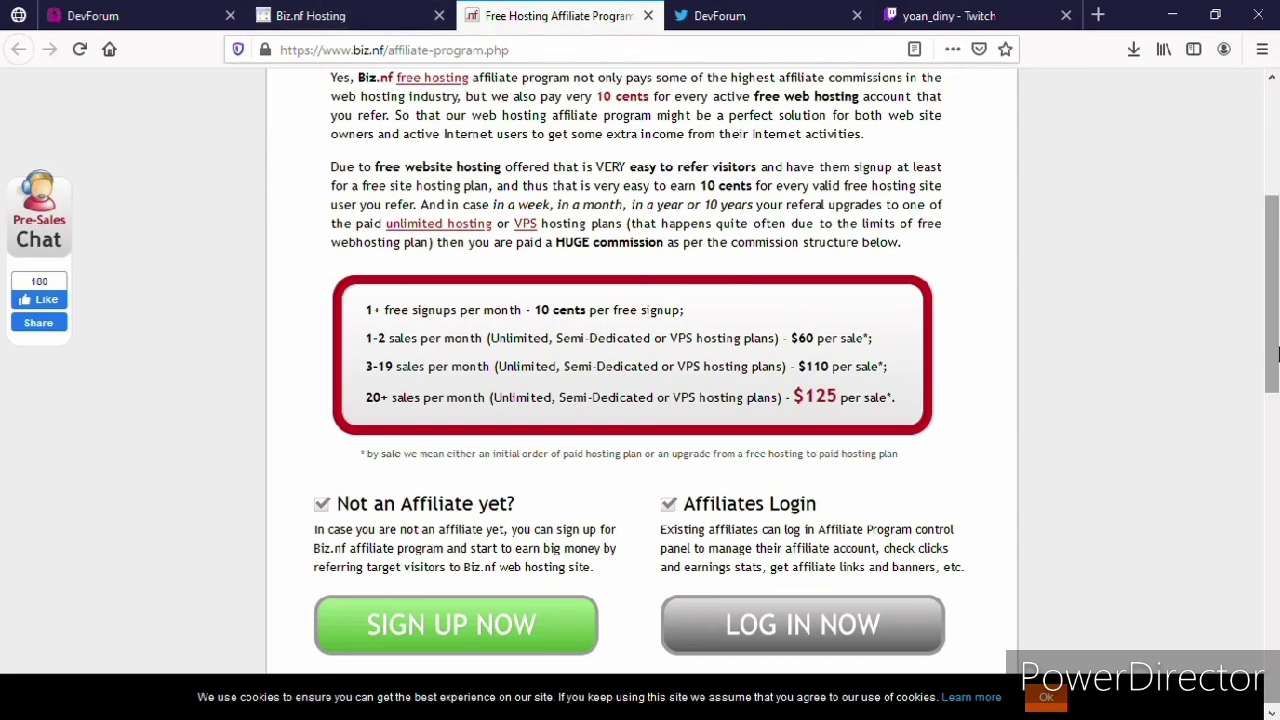
scroll(1277, 350, down, 4)
scroll(1277, 330, up, 3)
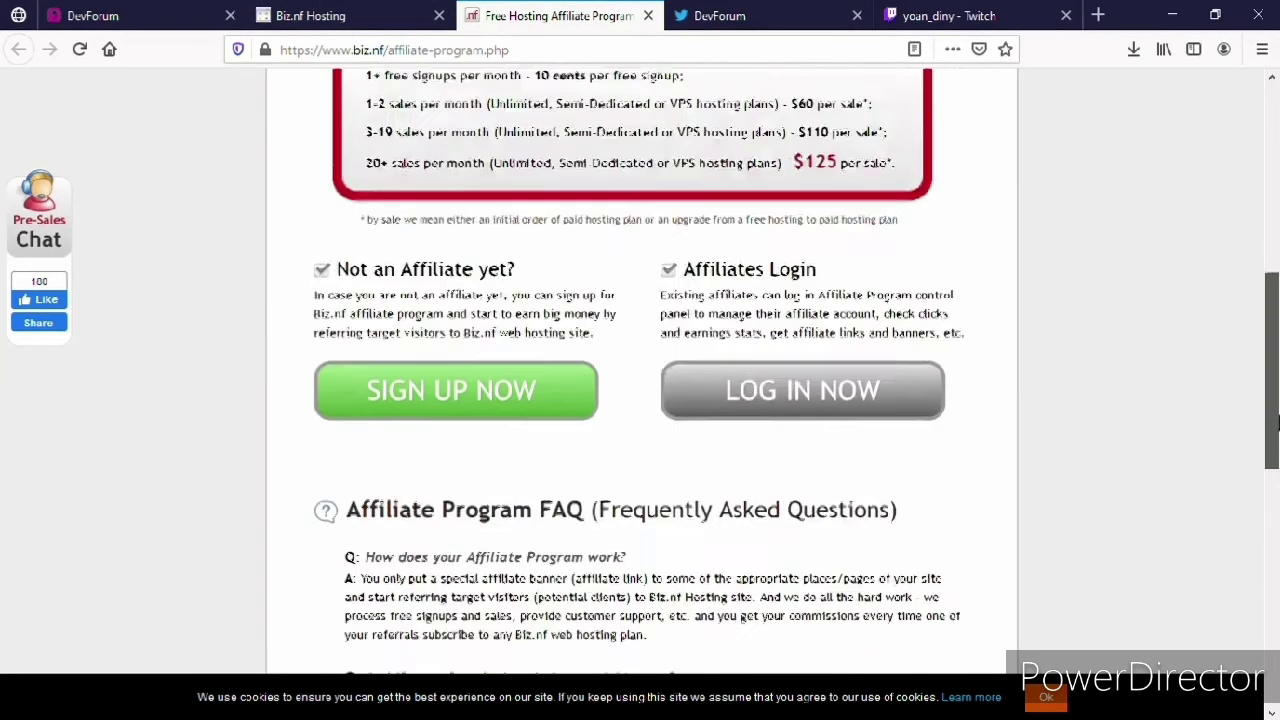
drag(1277, 315, 1277, 236)
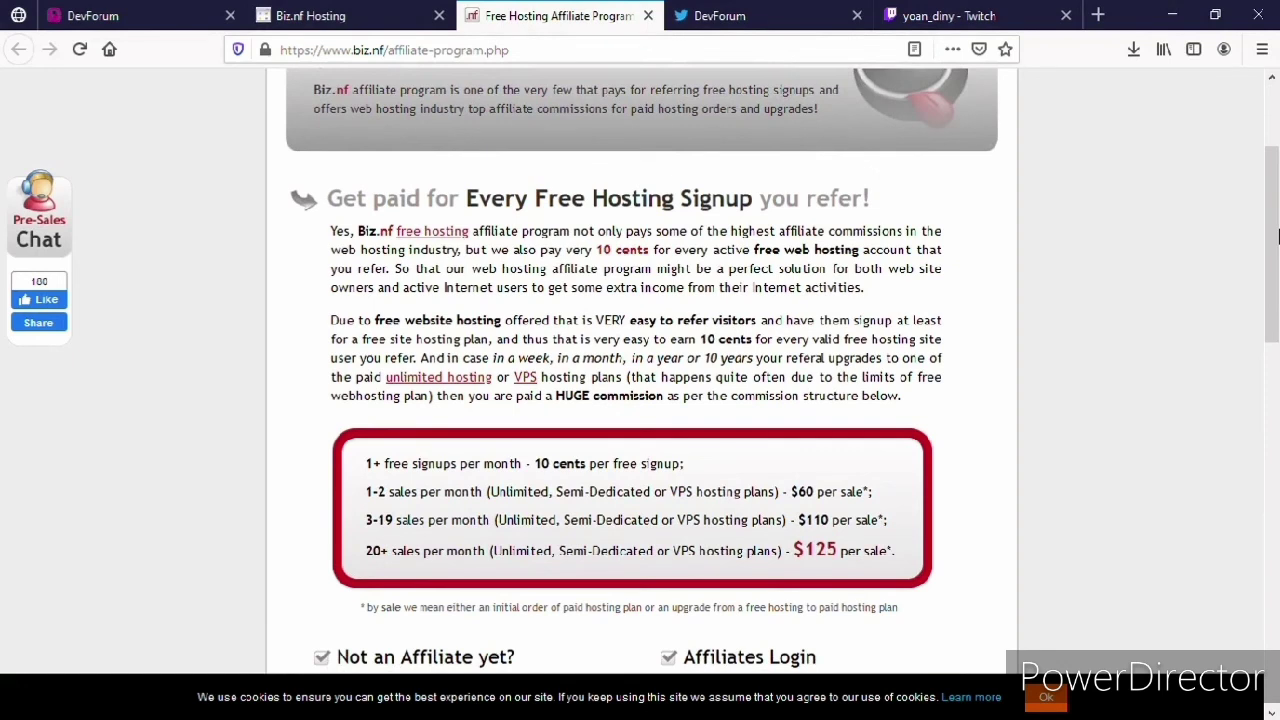